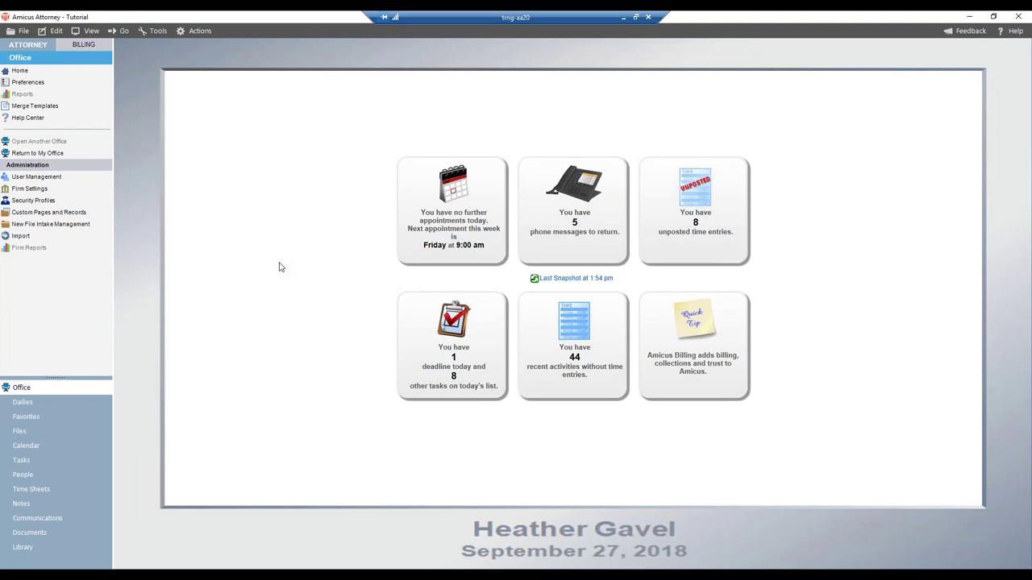
- Switch from the Attorney side to Billing and open the Clients list
left_click(29, 188)
left_click(97, 71)
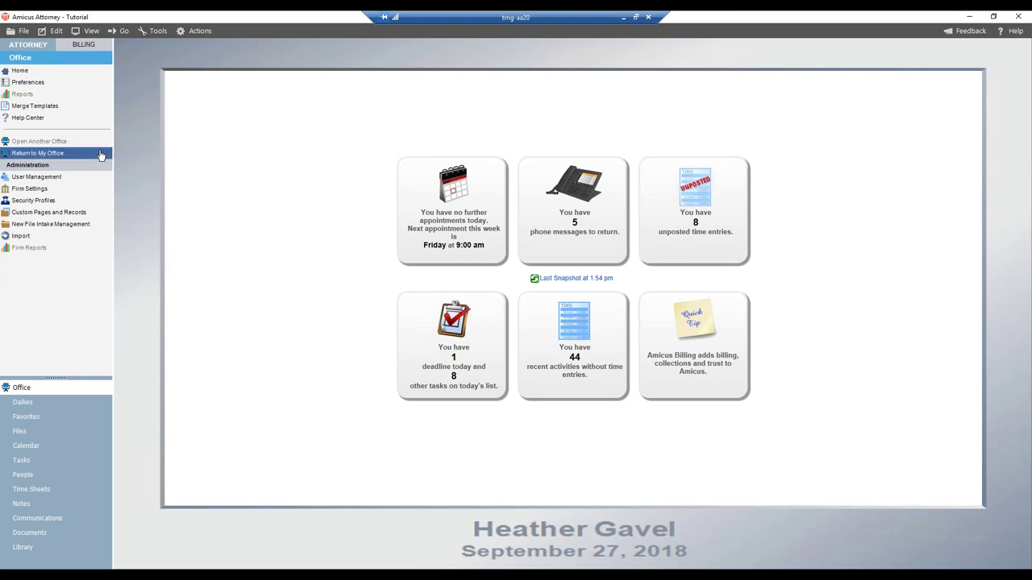
left_click(83, 47)
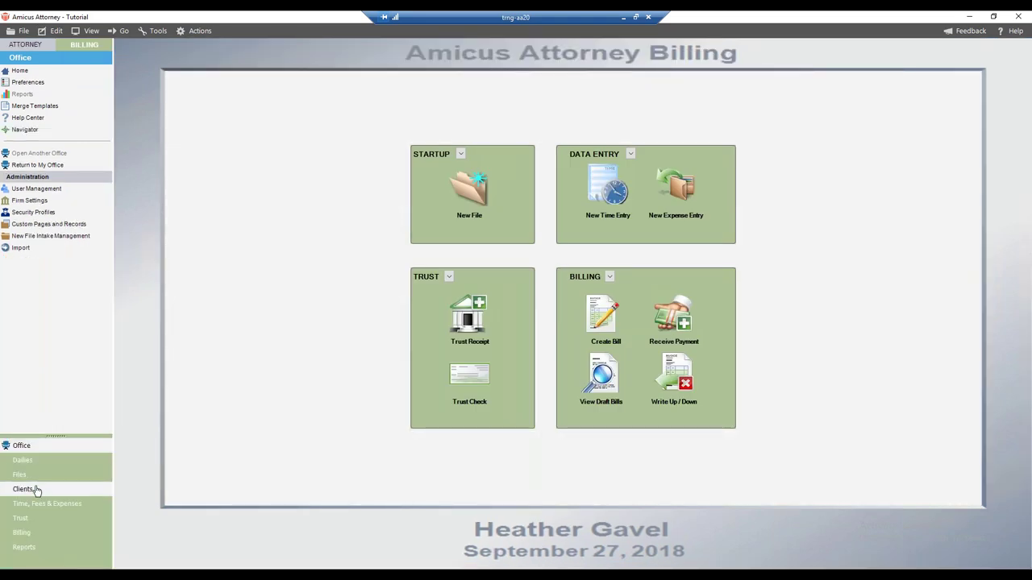
left_click(36, 489)
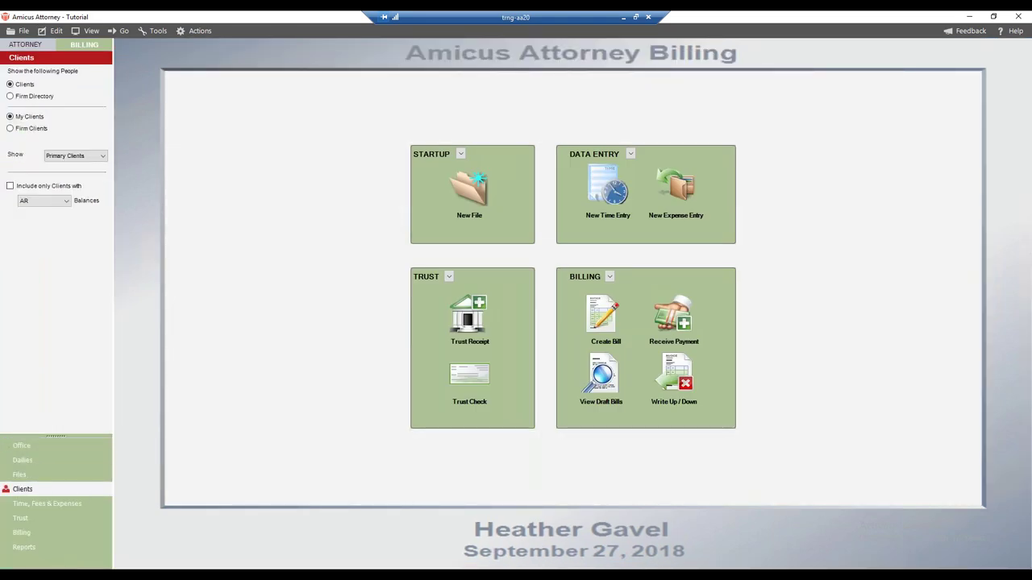
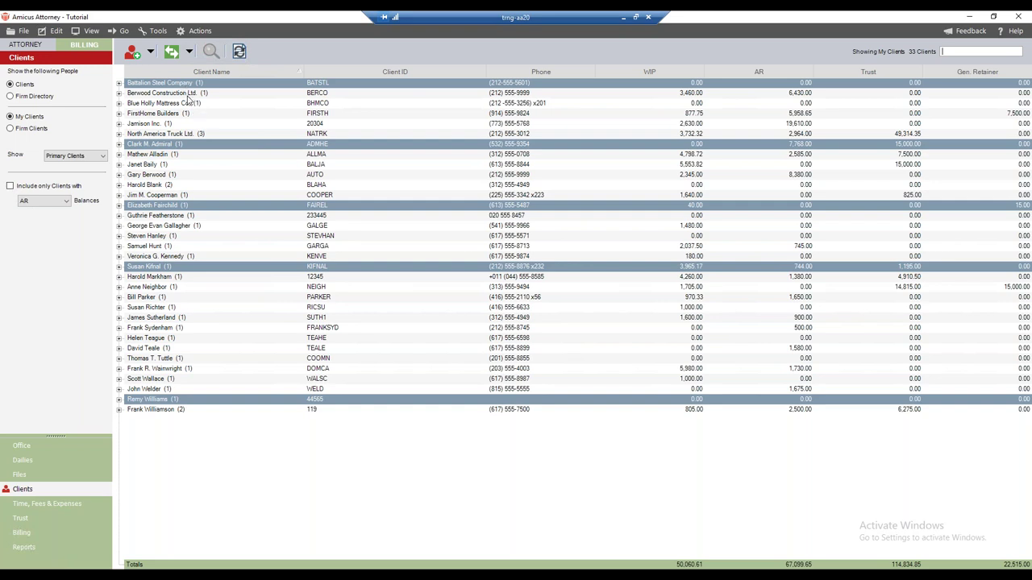
- Start a mass bill for the first 21 clients in the list, beginning with Battalion Steel Company
left_click(188, 97)
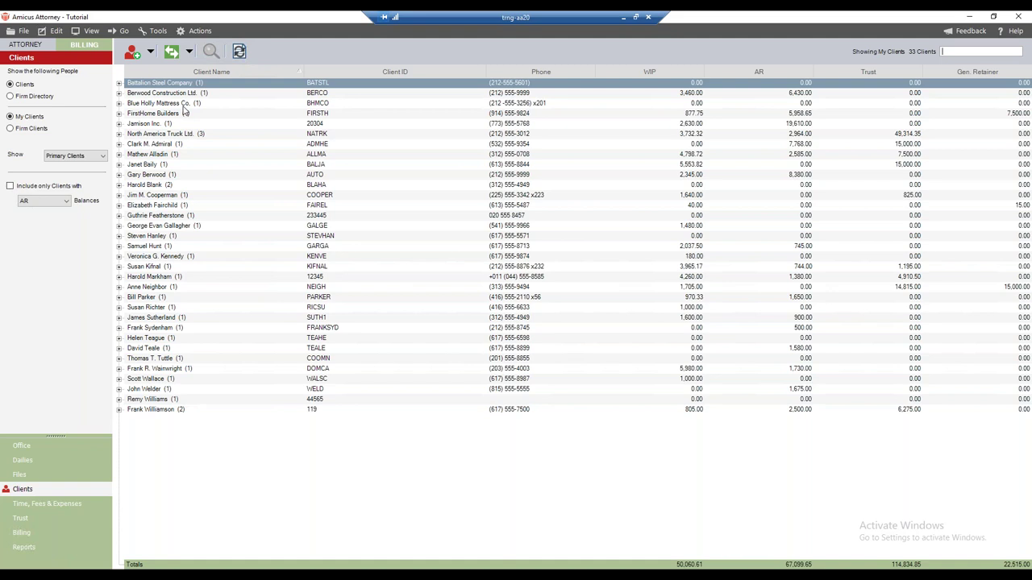
left_click(155, 288, "shift")
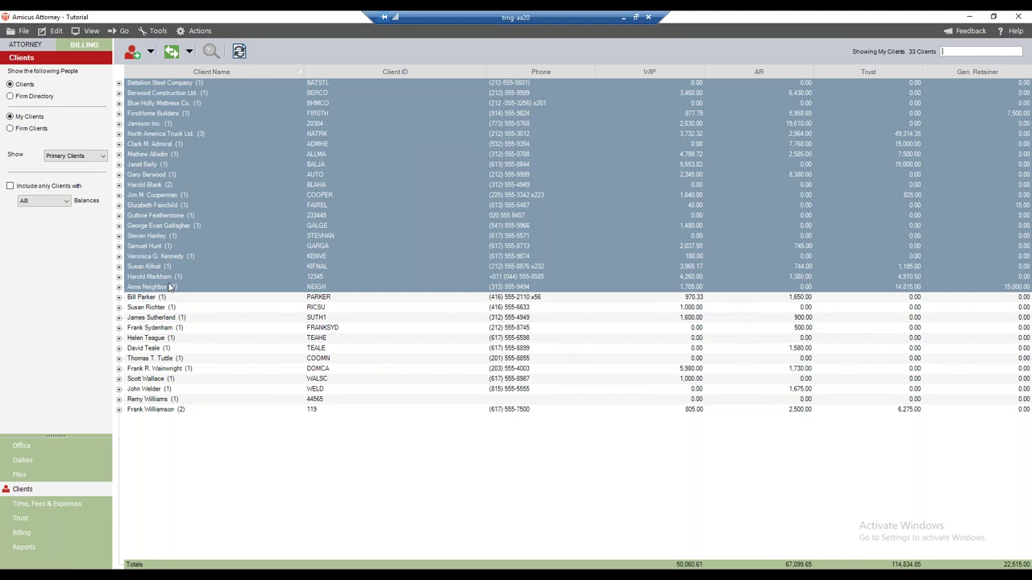
right_click(164, 137)
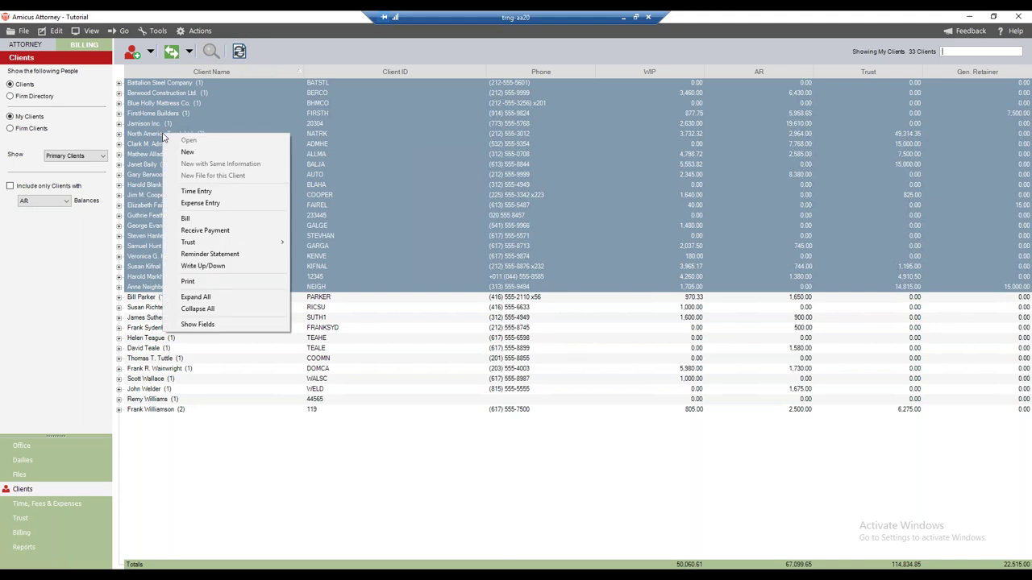
left_click(186, 219)
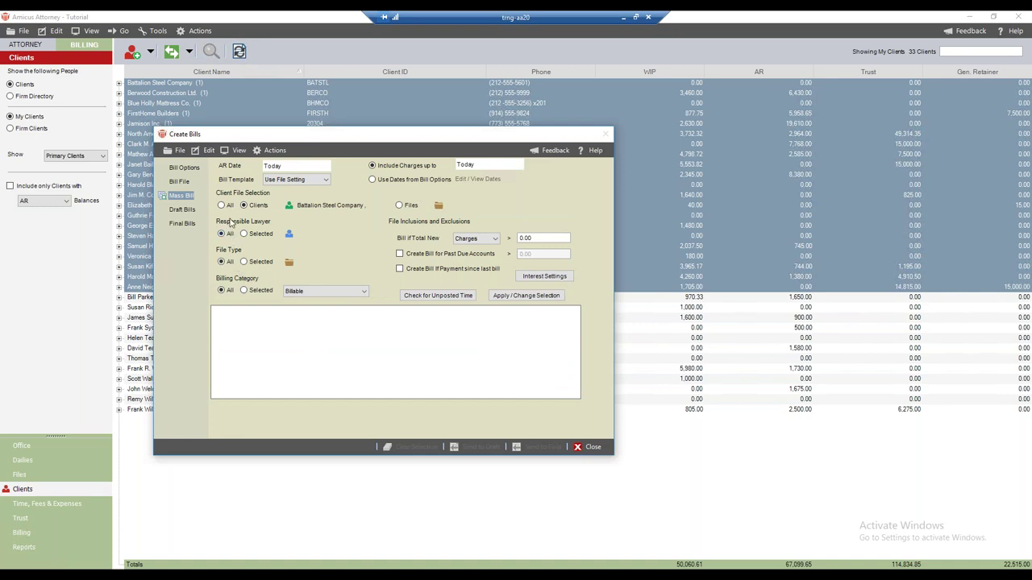
left_click(182, 197)
- Review which clients are included in the mass bill, and close bill creation without generating any bills
left_click(289, 206)
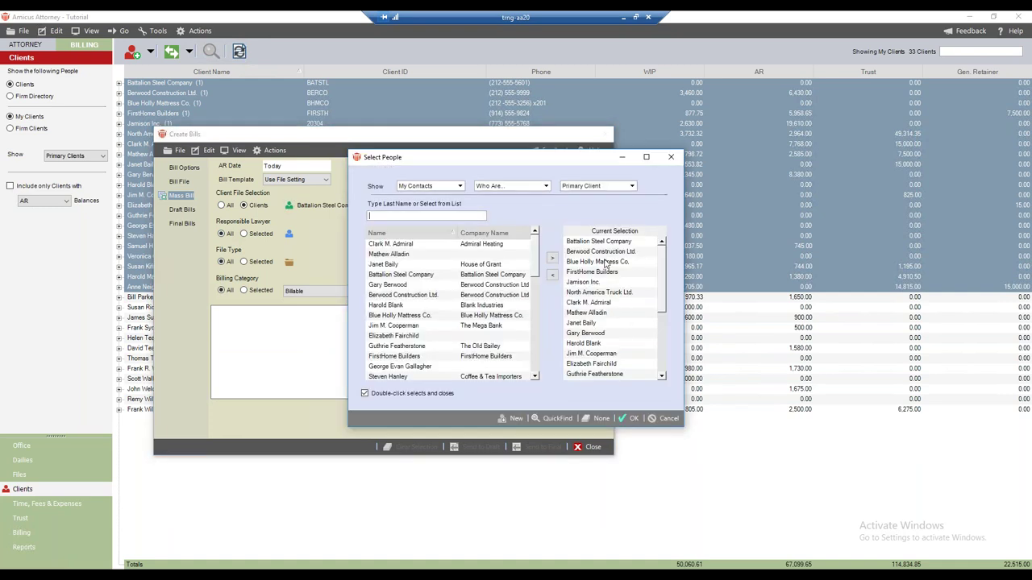
scroll(604, 259, "down", 2)
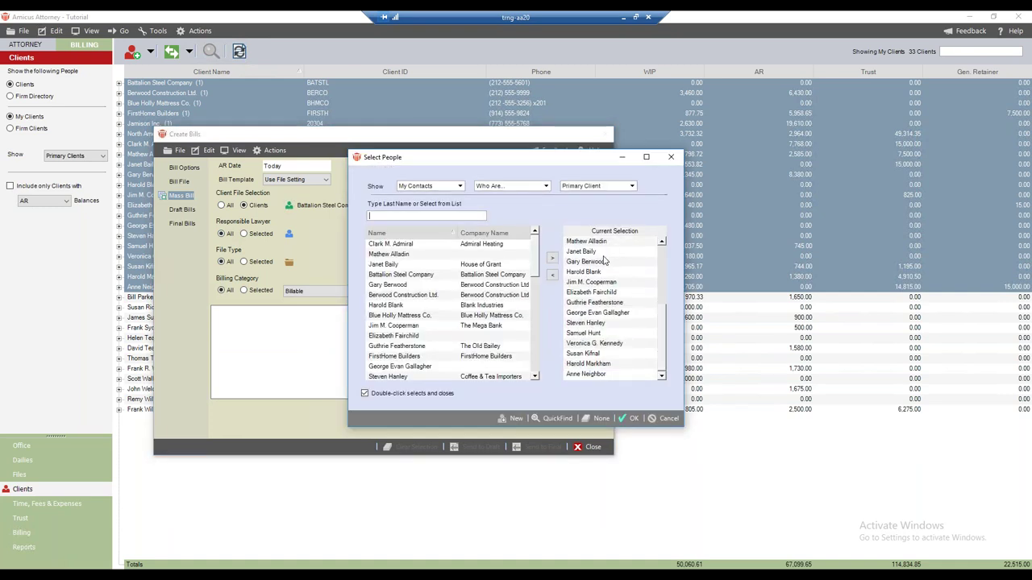
left_click(668, 419)
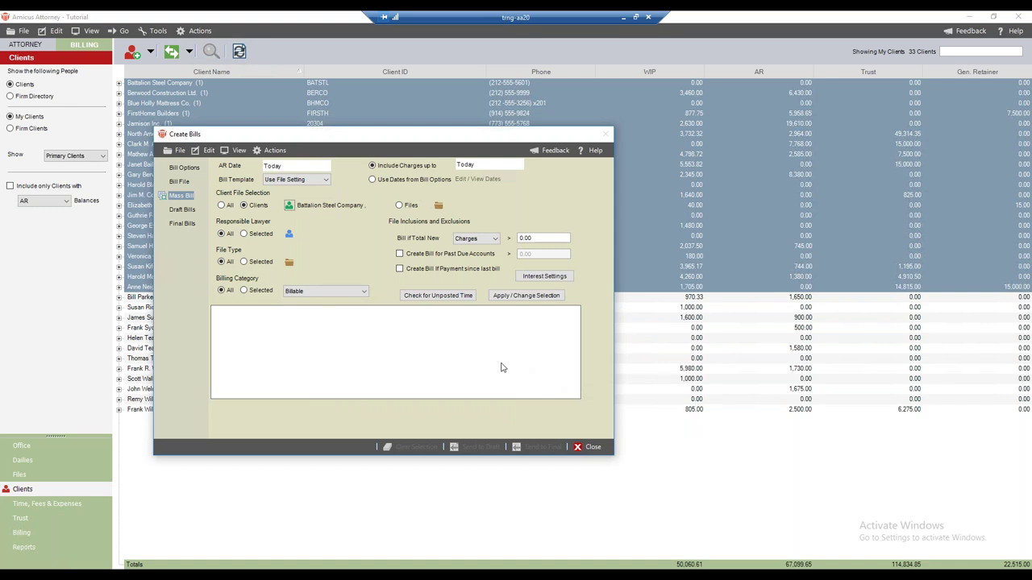
left_click(591, 447)
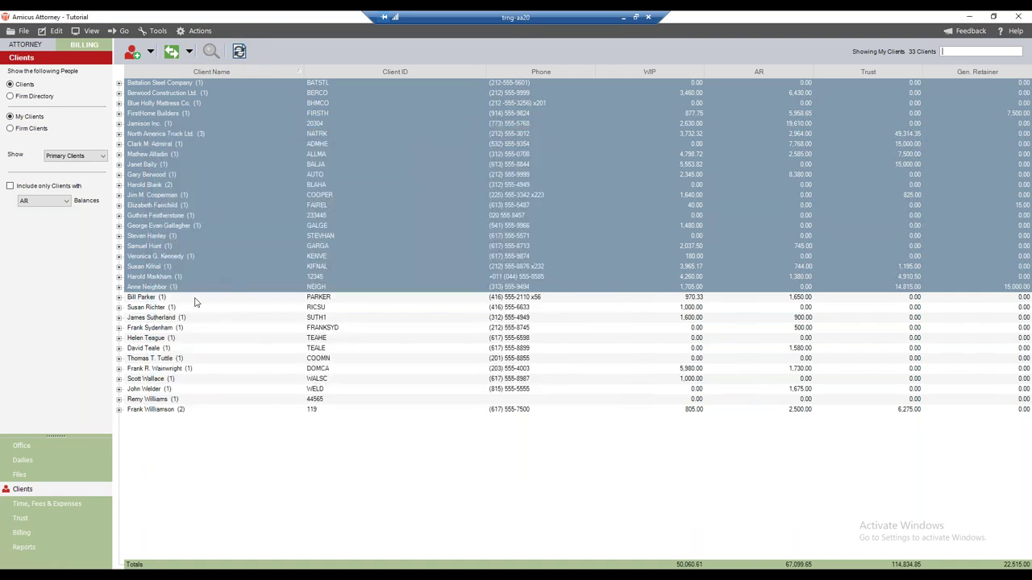
- Reduce the client selection to the twenty-second client and open the Billing Files list
left_click(194, 302)
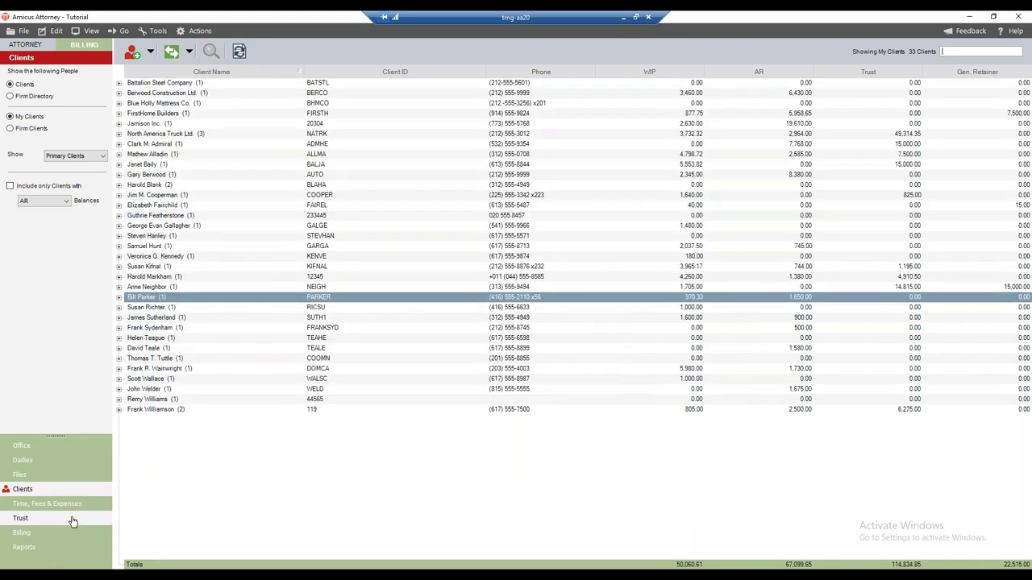
left_click(19, 476)
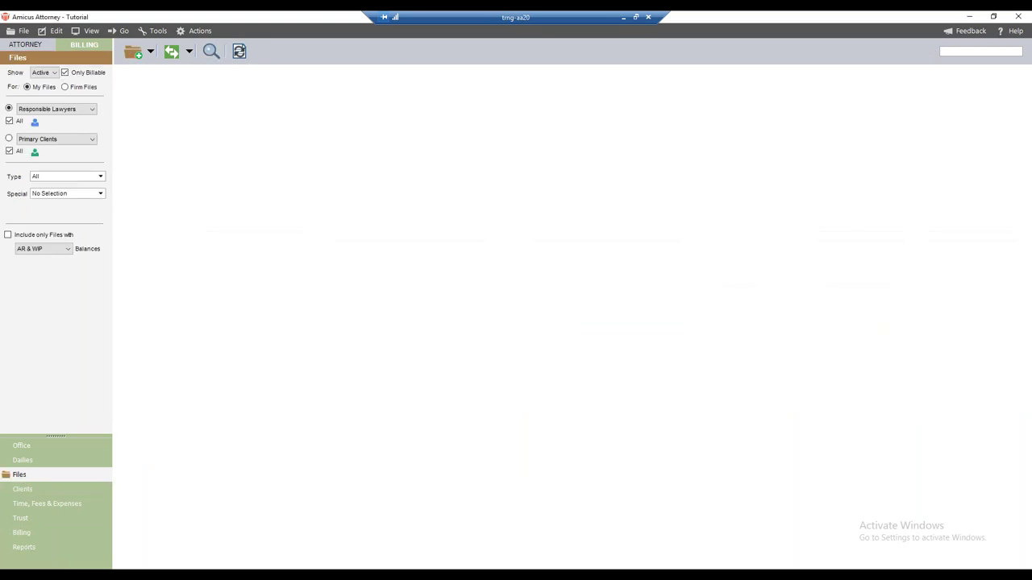
left_click(124, 31)
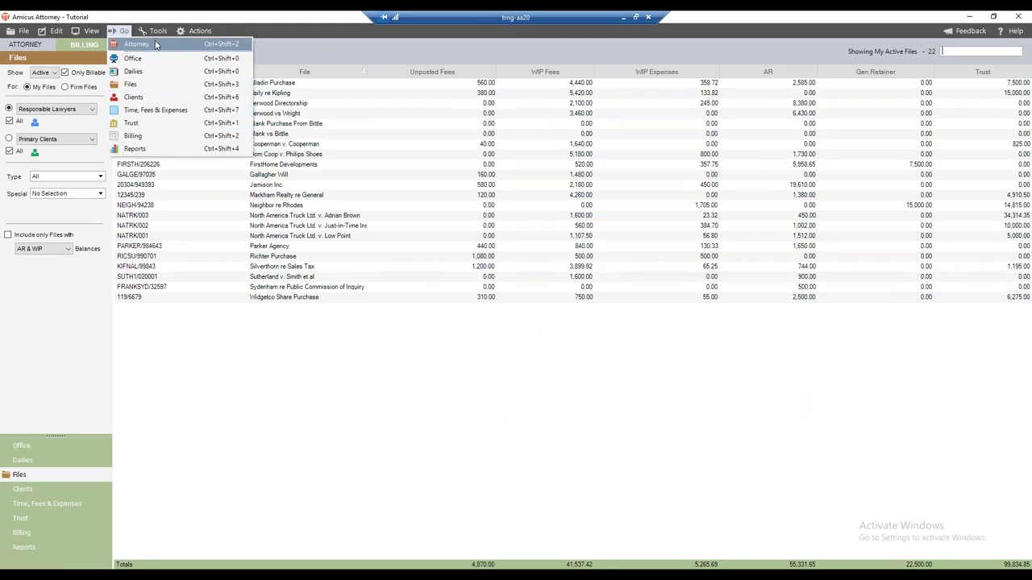
left_click(194, 29)
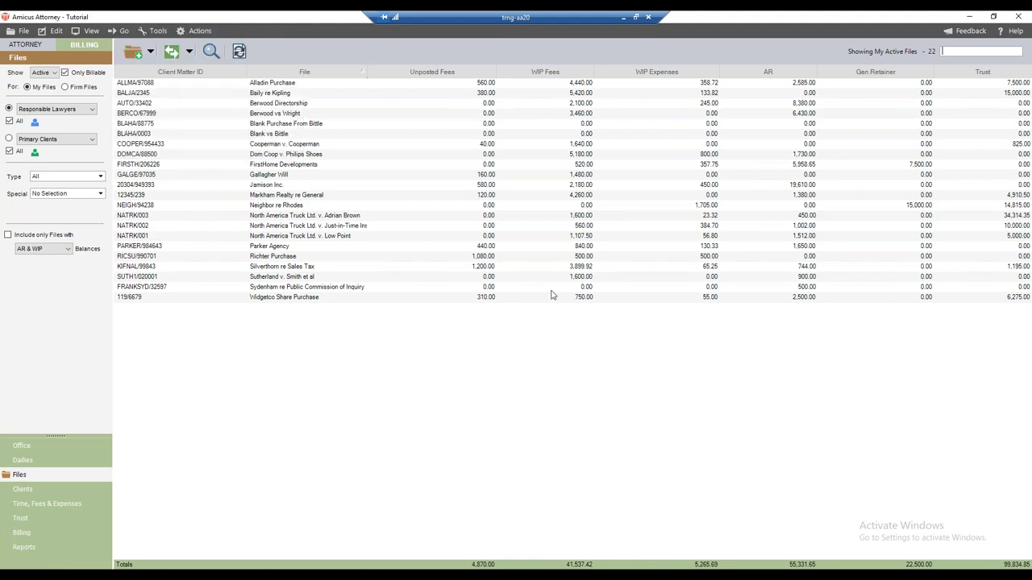
left_click(913, 575)
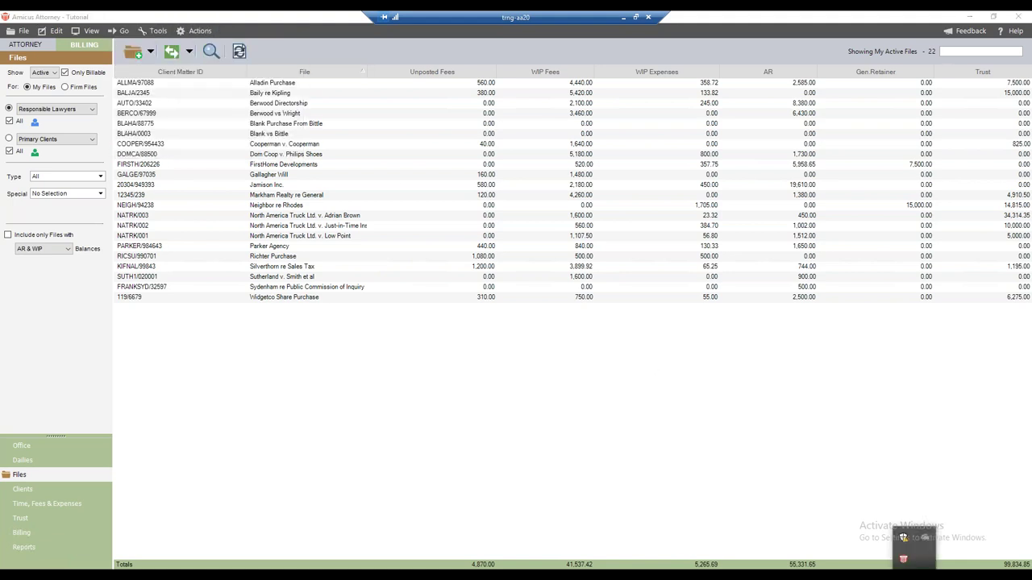
right_click(904, 562)
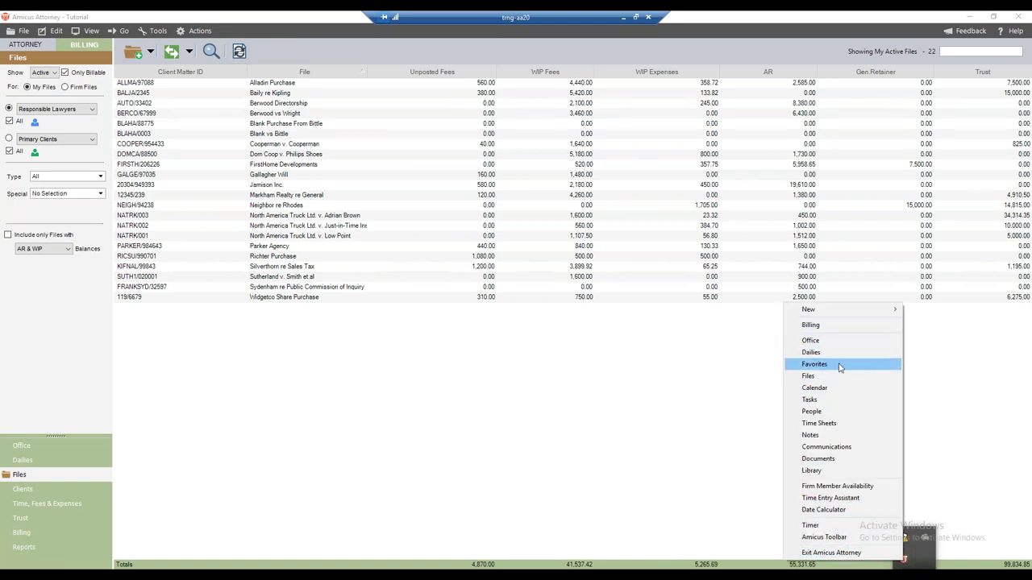
left_click(401, 411)
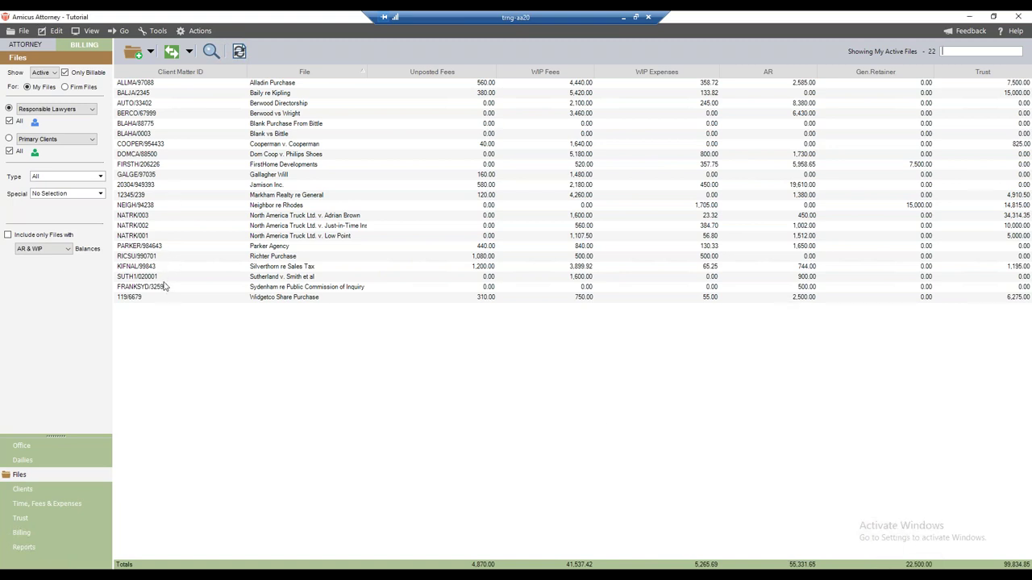
- Select four non-adjacent files together: the first, fifth, eleventh and seventeenth in the list
left_click(146, 86)
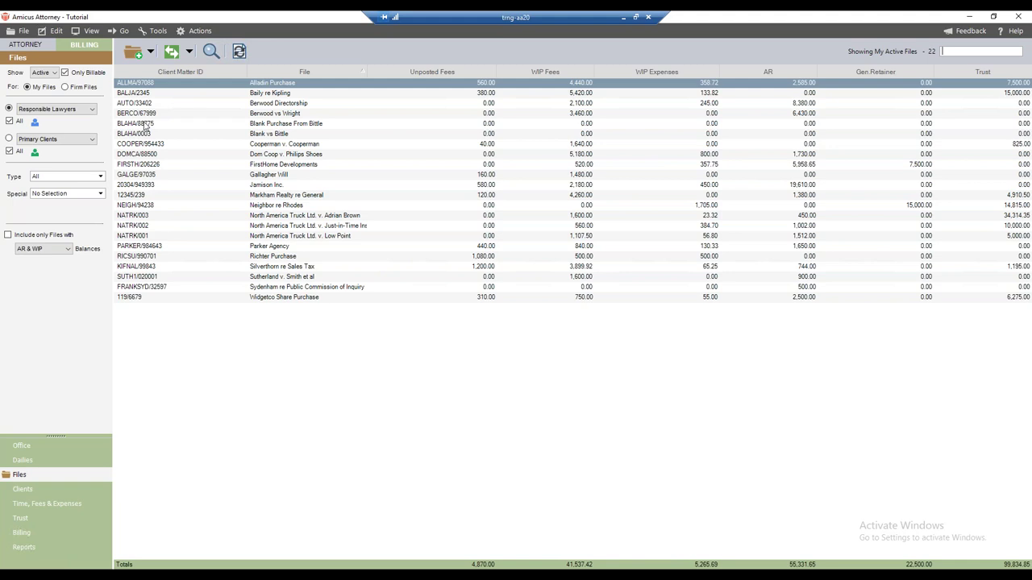
left_click(146, 125, "ctrl")
left_click(146, 186, "ctrl")
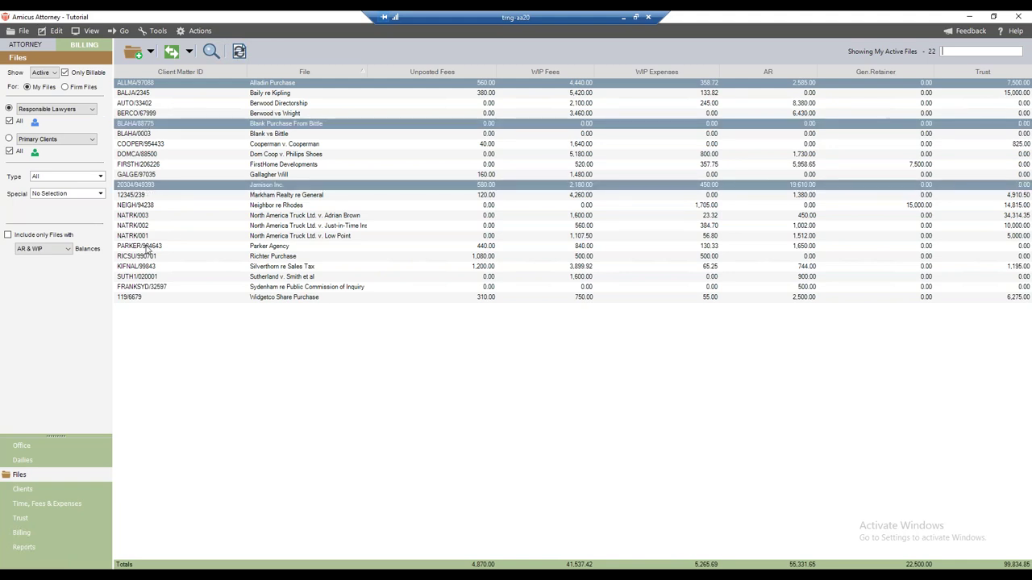
left_click(182, 246, "ctrl")
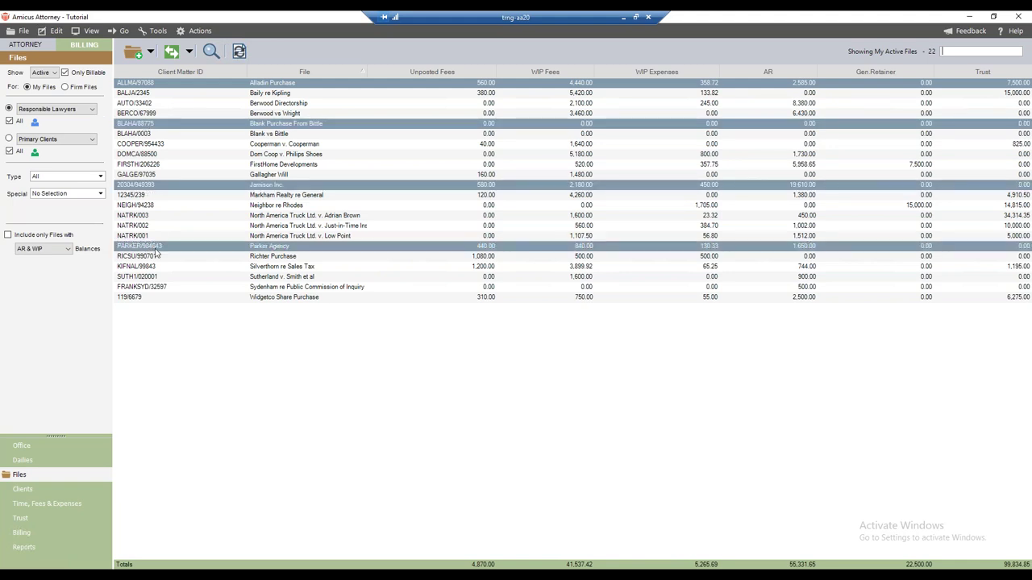
- Start a mass bill for the consecutive files from the first one through Jamison Inc
left_click(168, 84)
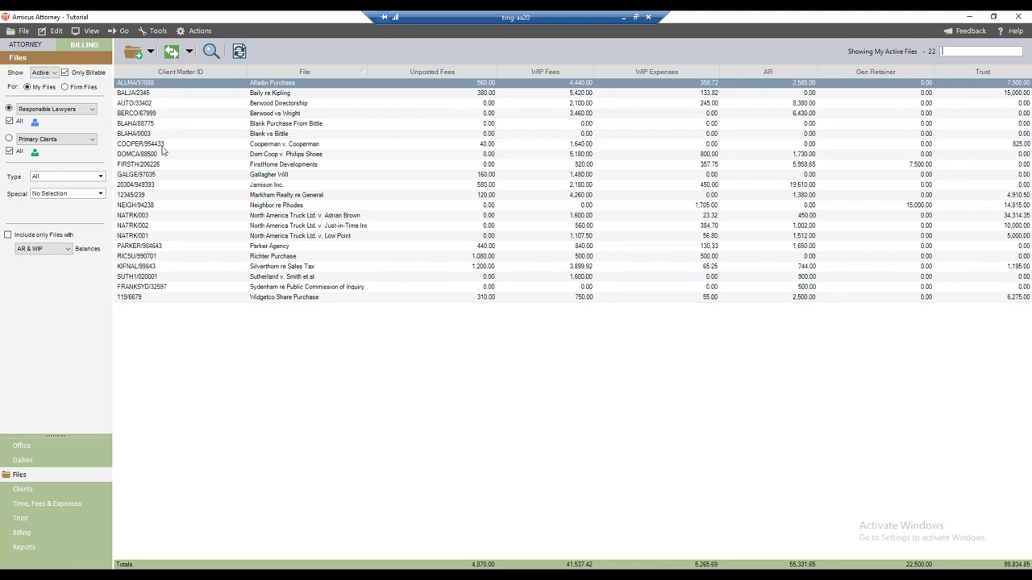
left_click(151, 186, "shift")
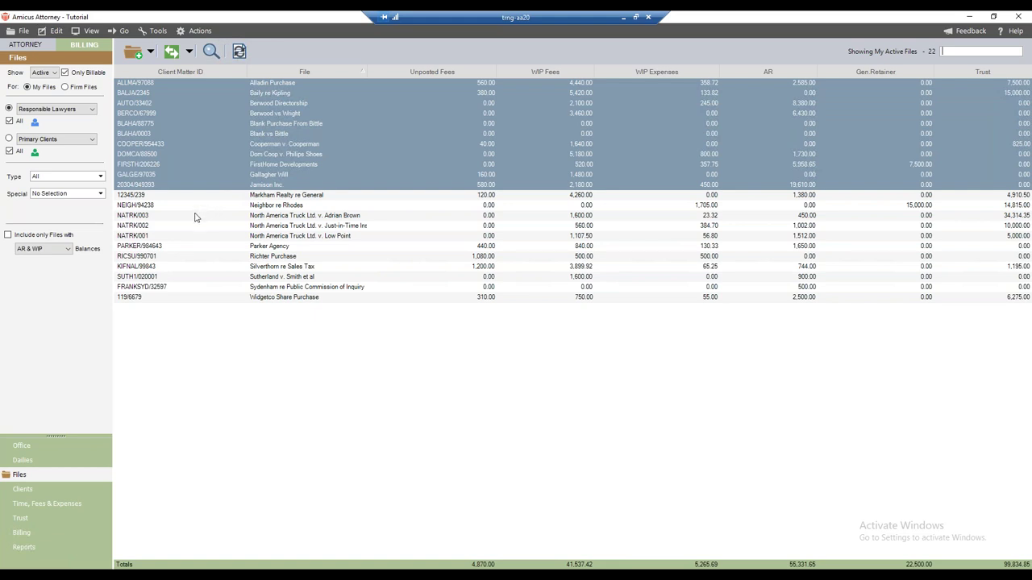
right_click(164, 144)
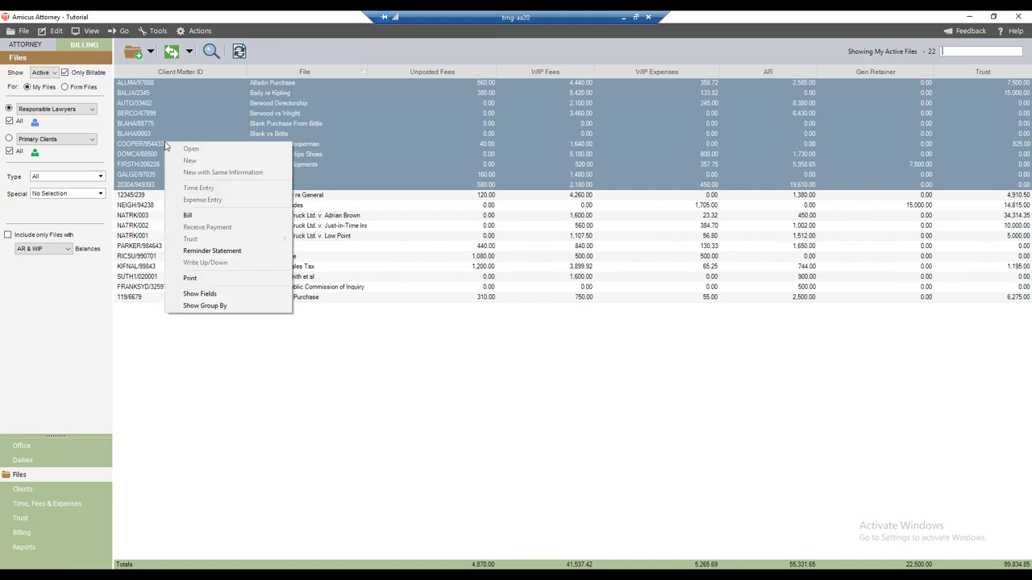
left_click(208, 218)
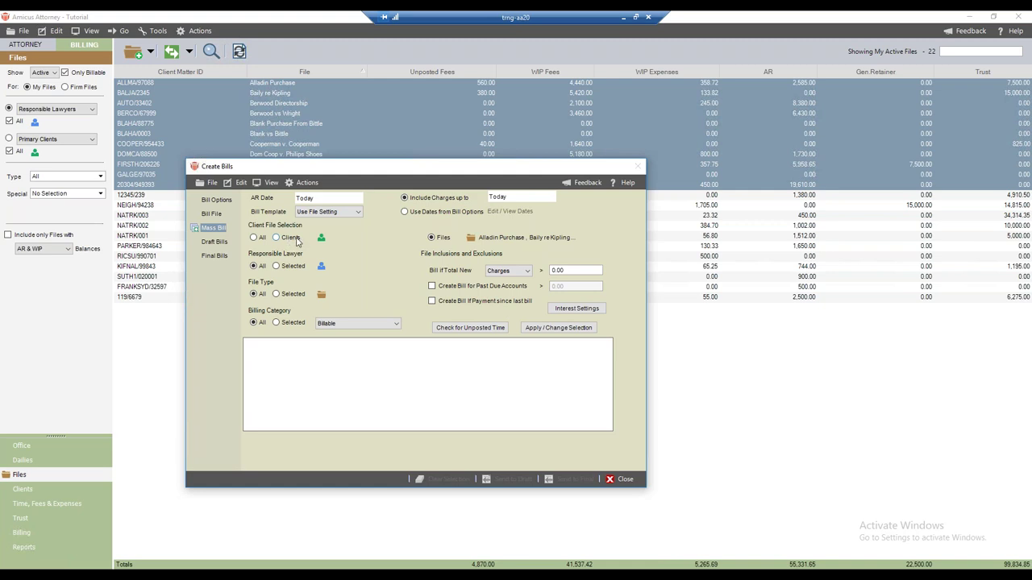
- Review the files included in the mass bill, and close bill creation without generating any bills
left_click(471, 238)
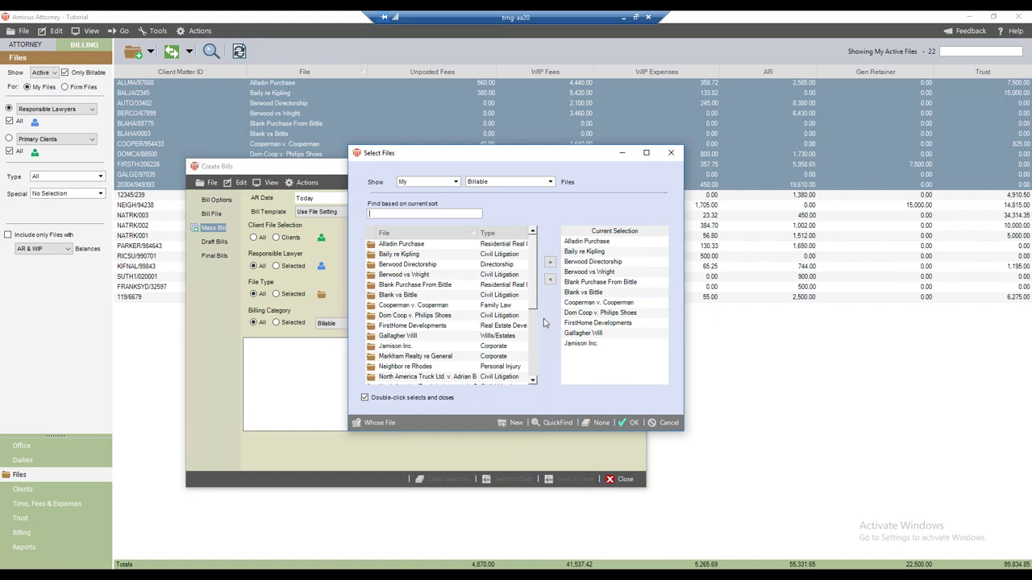
left_click(668, 424)
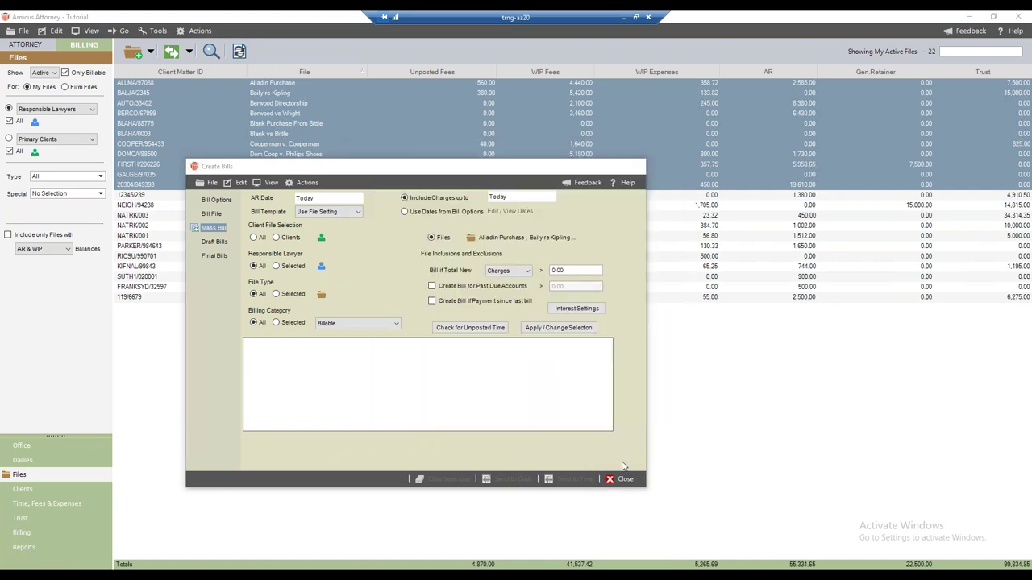
left_click(623, 480)
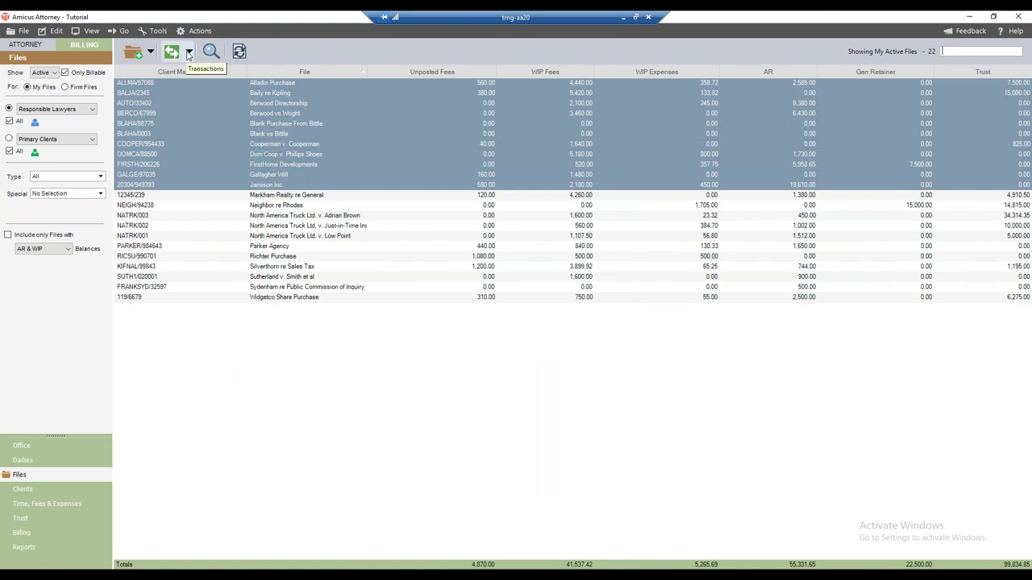
- Examine the transaction types available for the Dom Coop v. Philips Shoes file and for the selected client in the Clients list
left_click(175, 153)
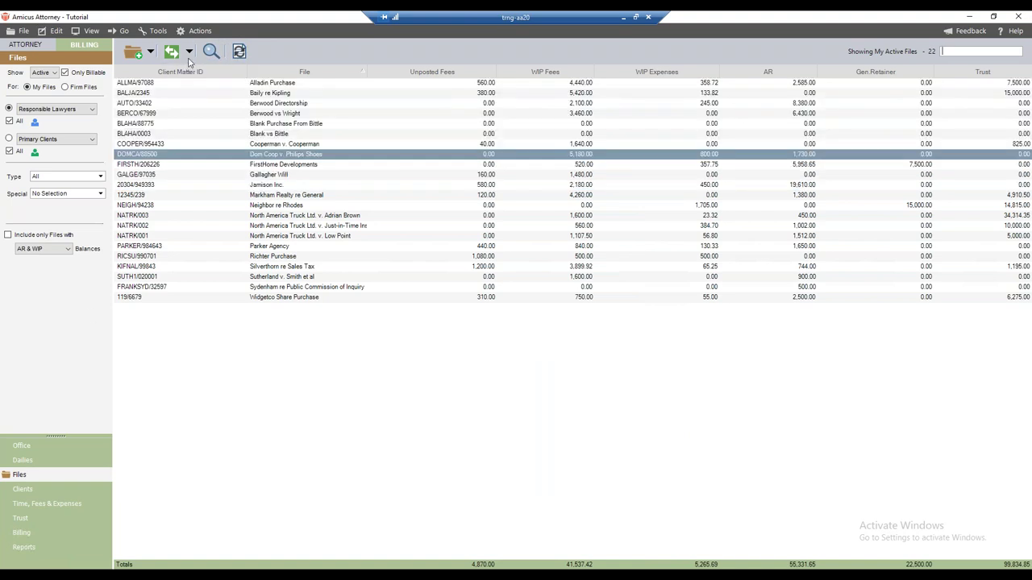
left_click(190, 53)
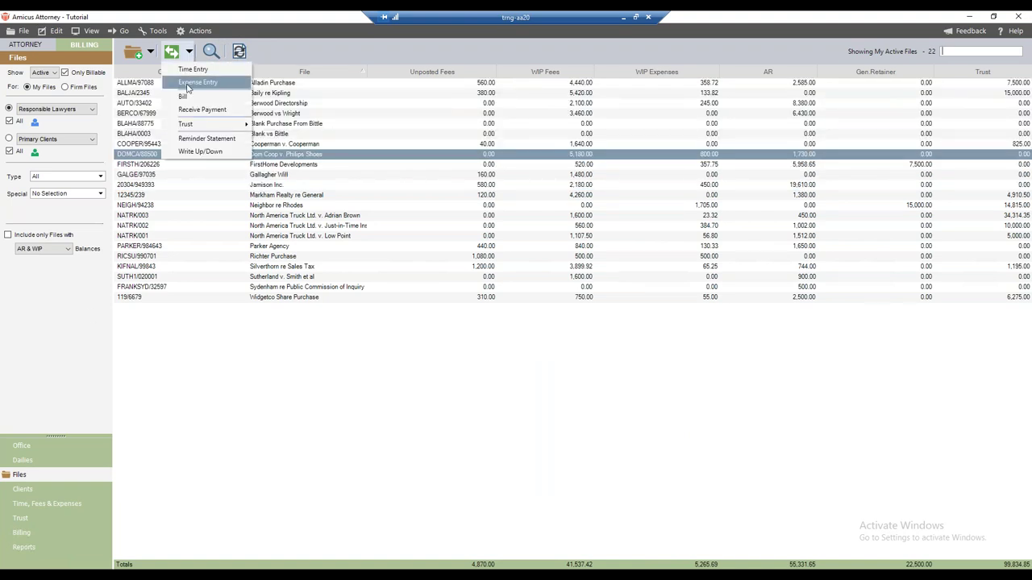
left_click(208, 23)
left_click(21, 490)
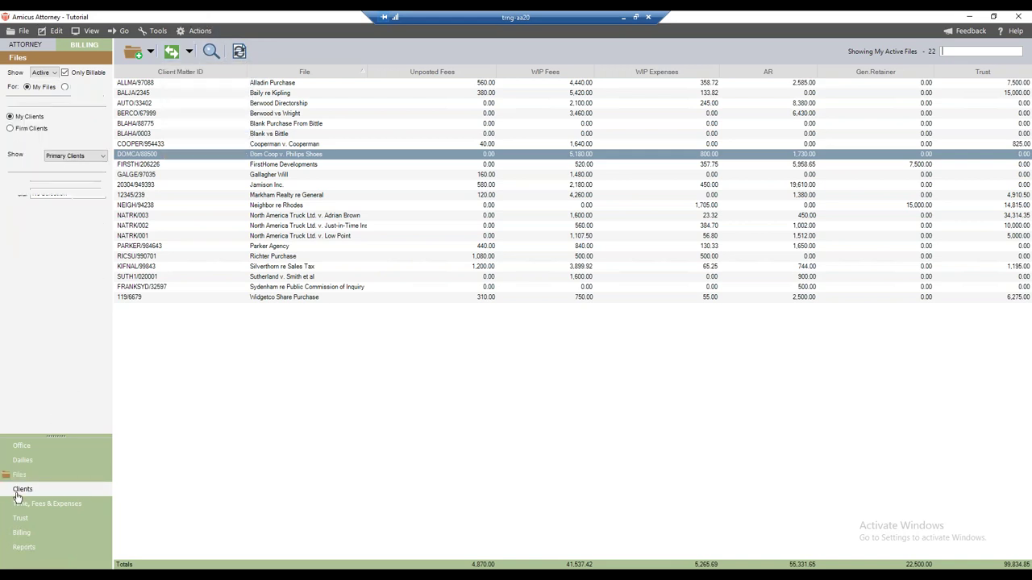
left_click(188, 53)
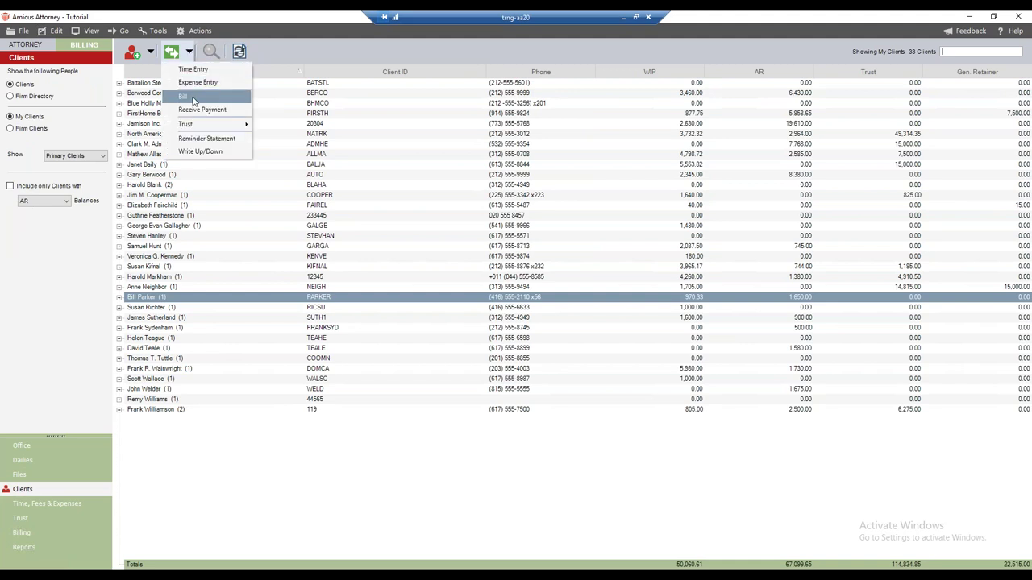
left_click(228, 36)
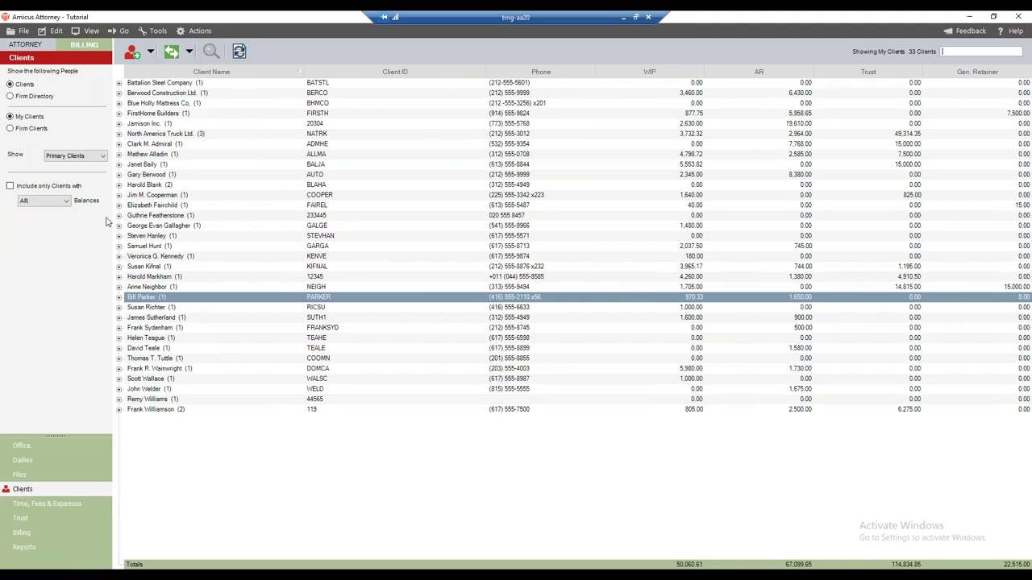
- Open the Time, Fees & Expenses module in Billing
left_click(48, 503)
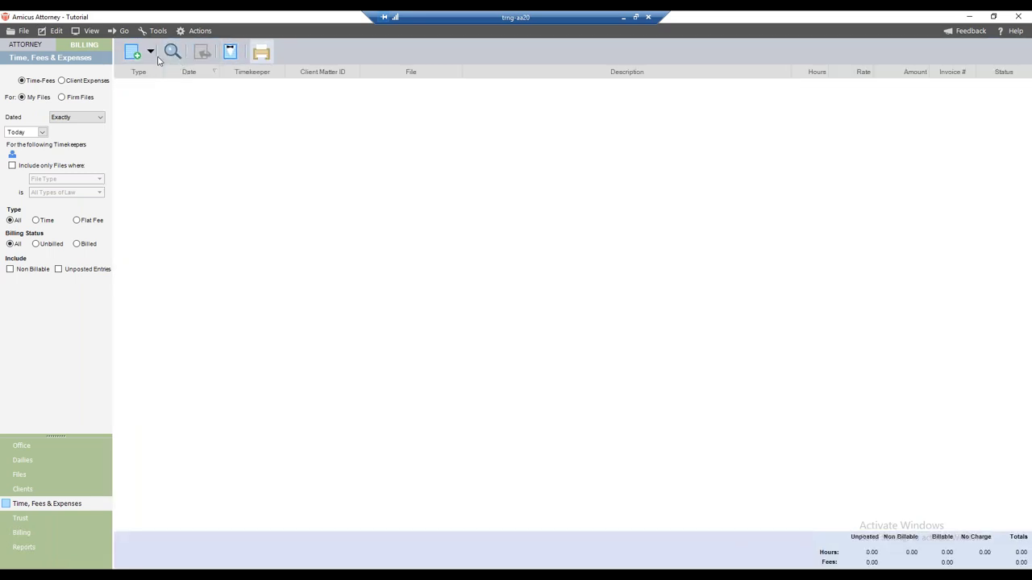
- Open the Trust module and examine the transaction types available there
left_click(21, 520)
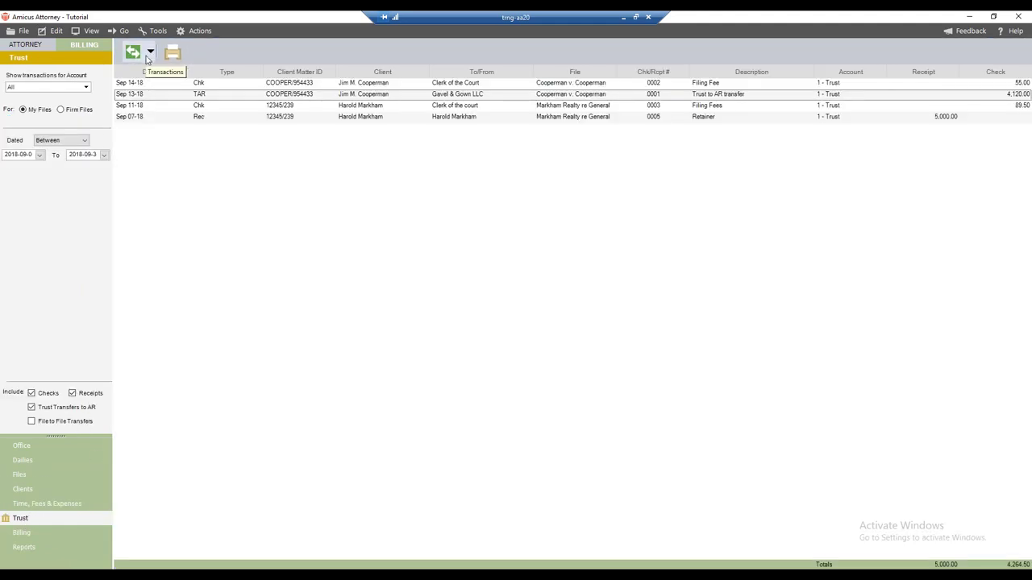
left_click(149, 52)
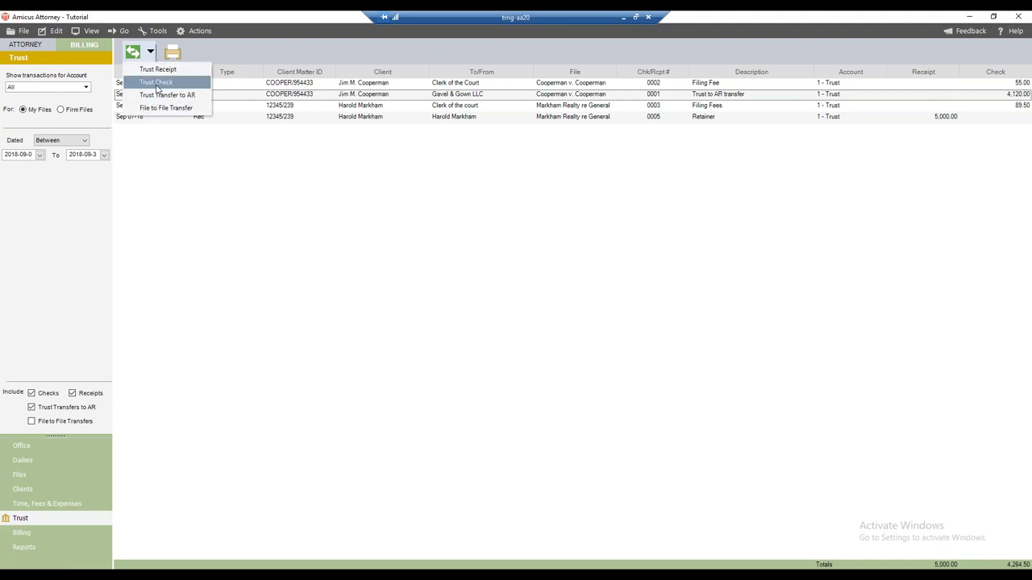
left_click(157, 221)
- Open the Billing module and examine the transaction types available for its bills list
left_click(29, 537)
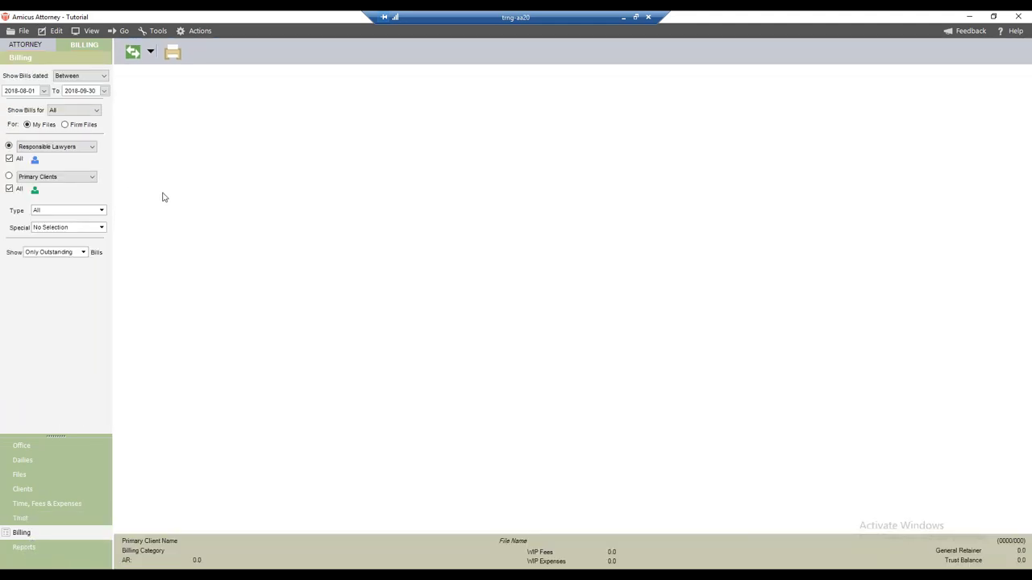
left_click(149, 53)
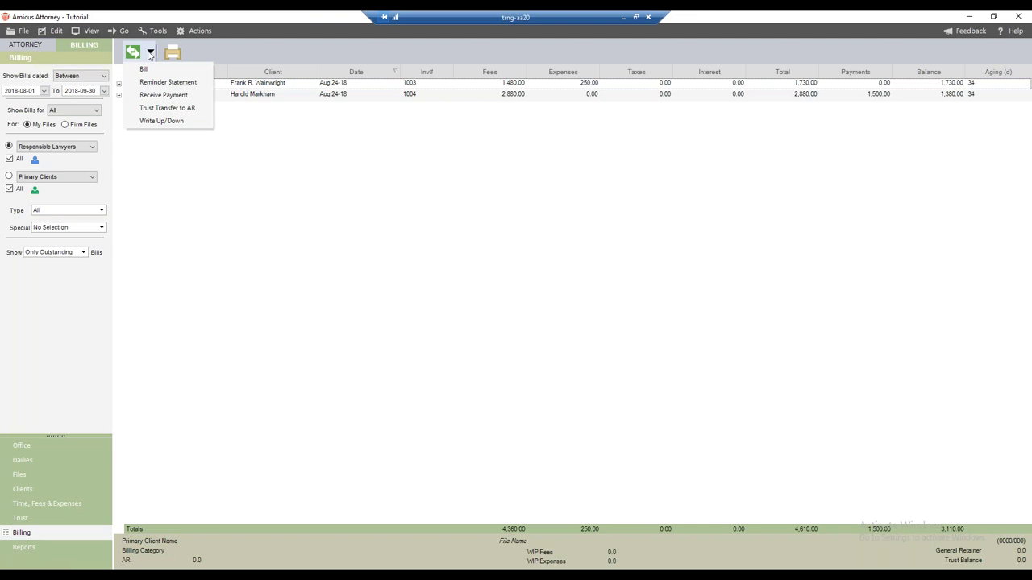
left_click(224, 51)
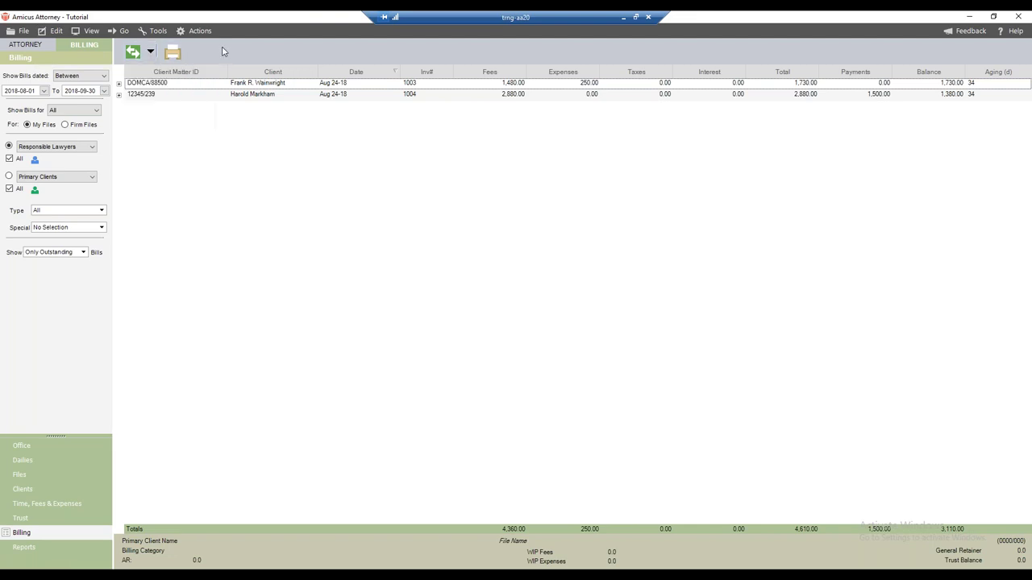
left_click(149, 54)
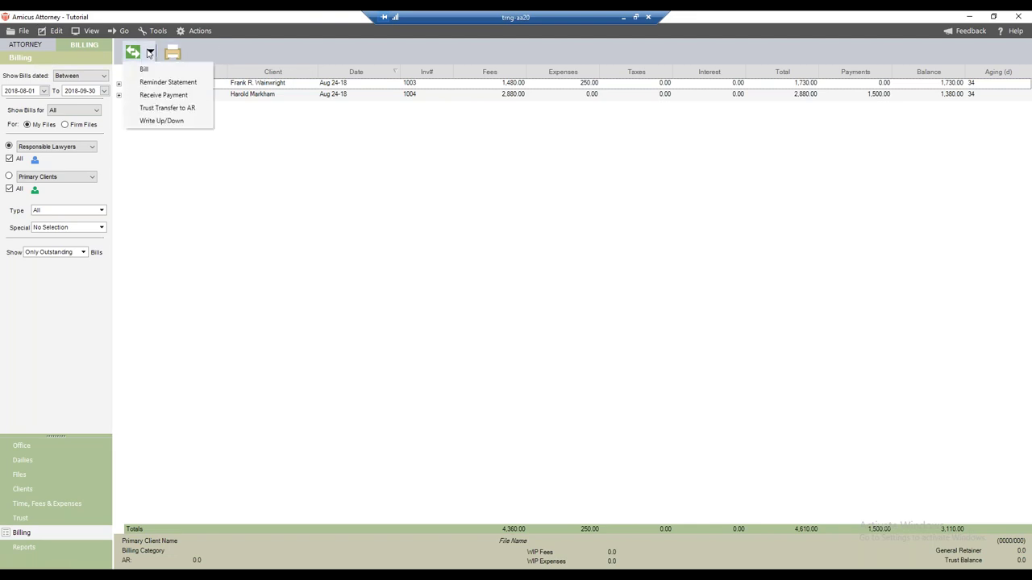
- Examine the transaction types offered in the Clients and Files modules to compare them with those in the Billing module
left_click(36, 491)
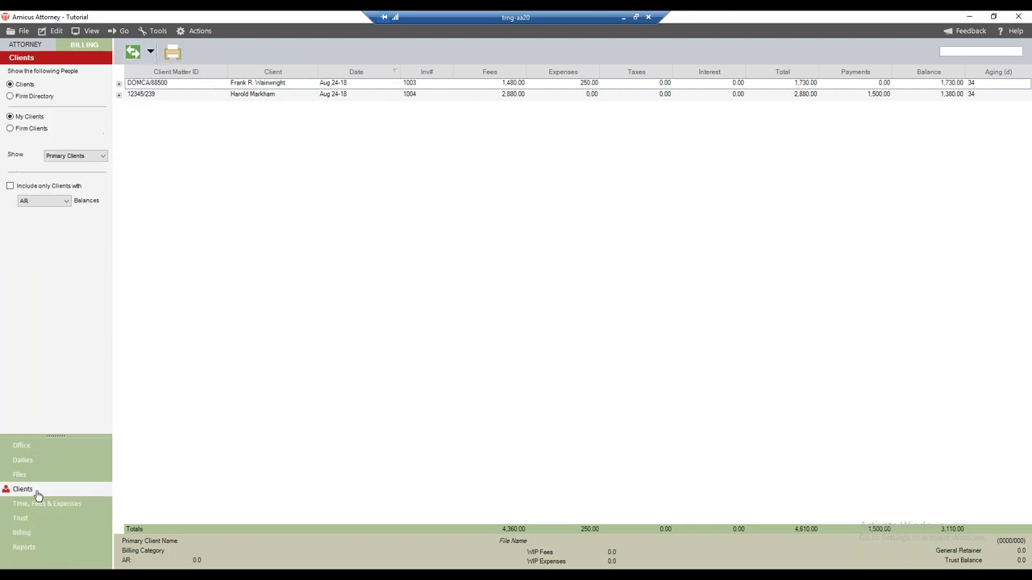
left_click(188, 52)
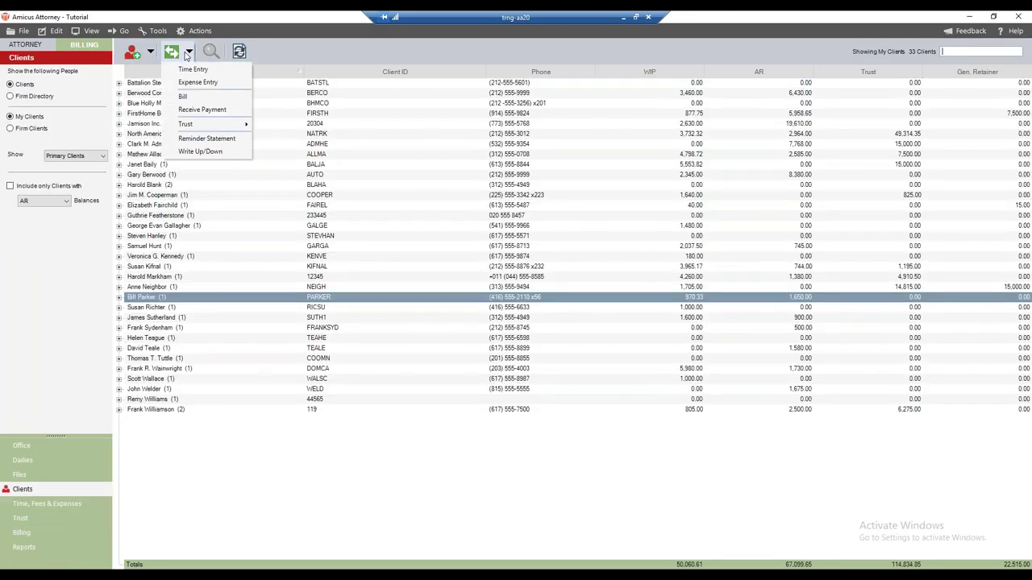
left_click(224, 39)
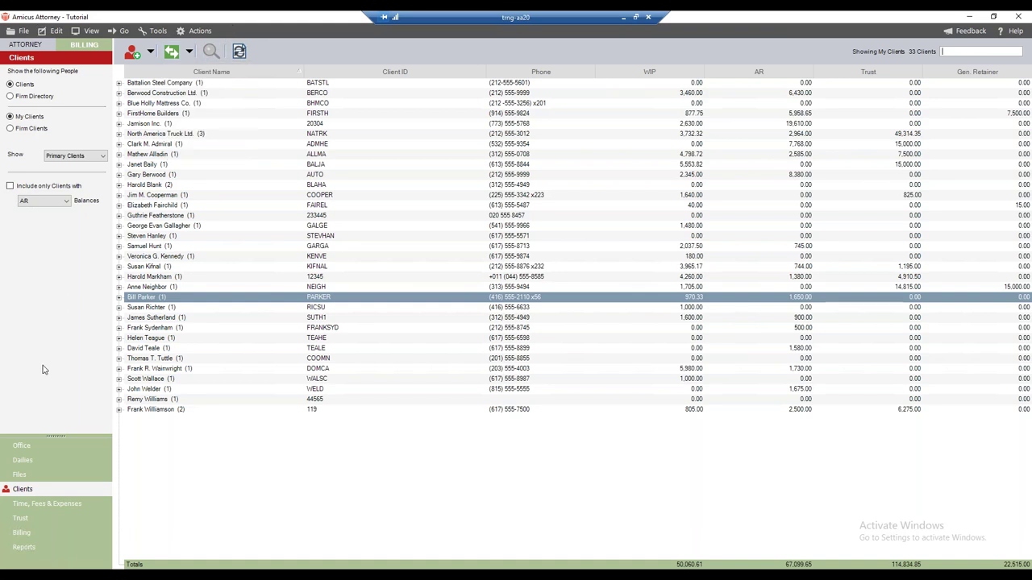
left_click(24, 475)
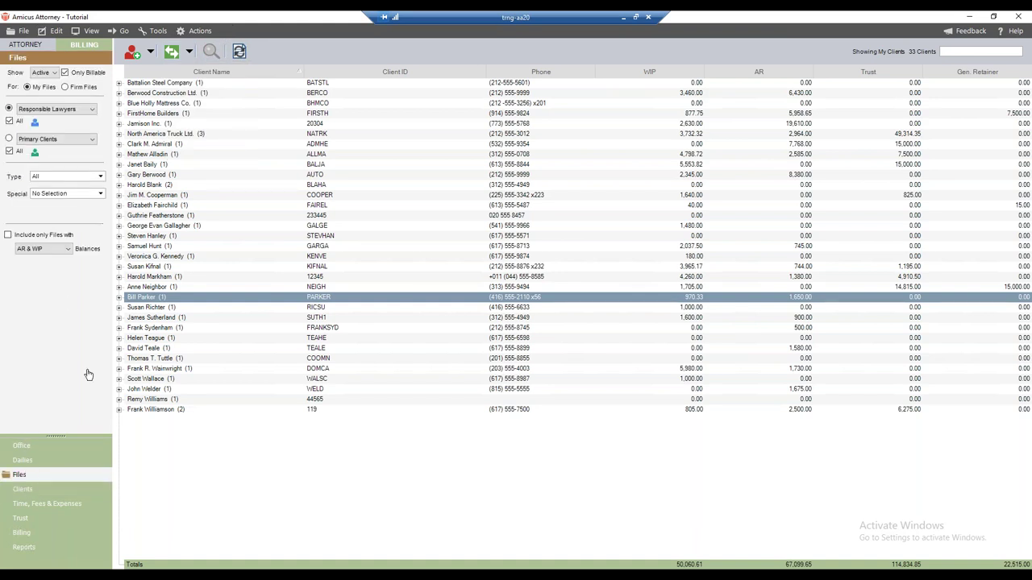
left_click(188, 52)
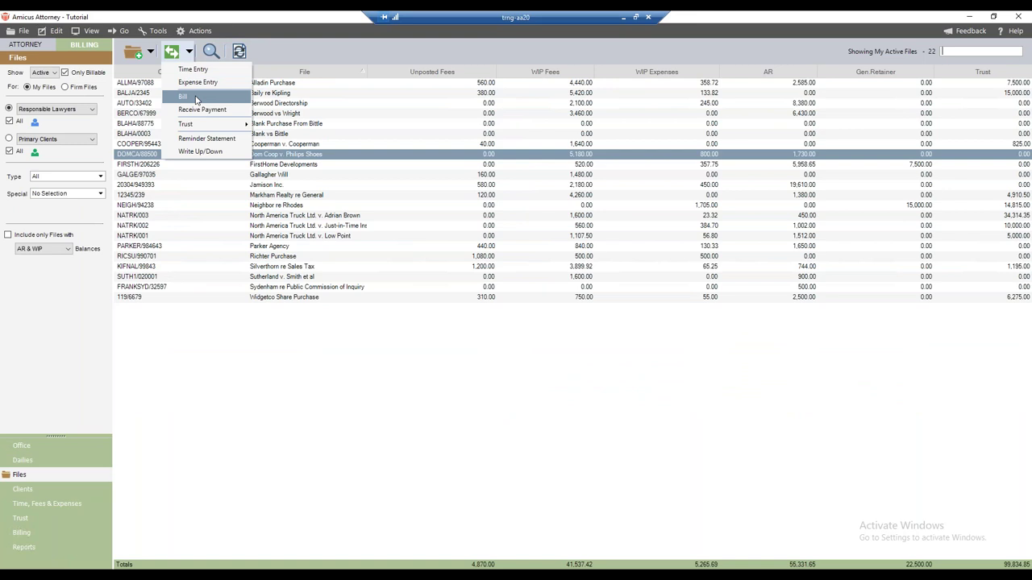
left_click(255, 40)
- Start a new bill from the Billing module and switch bill creation to Mass Bill
left_click(35, 538)
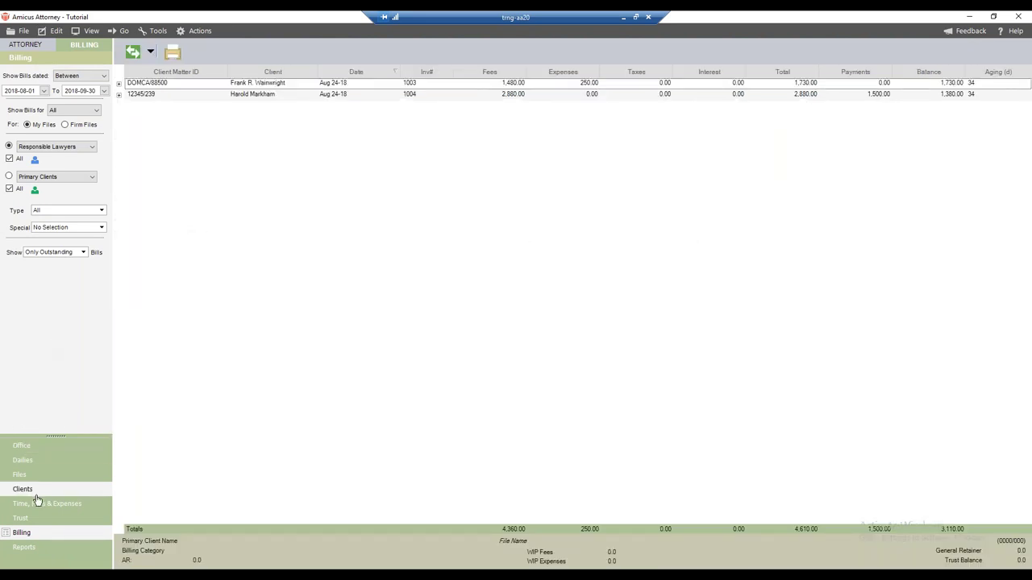
left_click(149, 53)
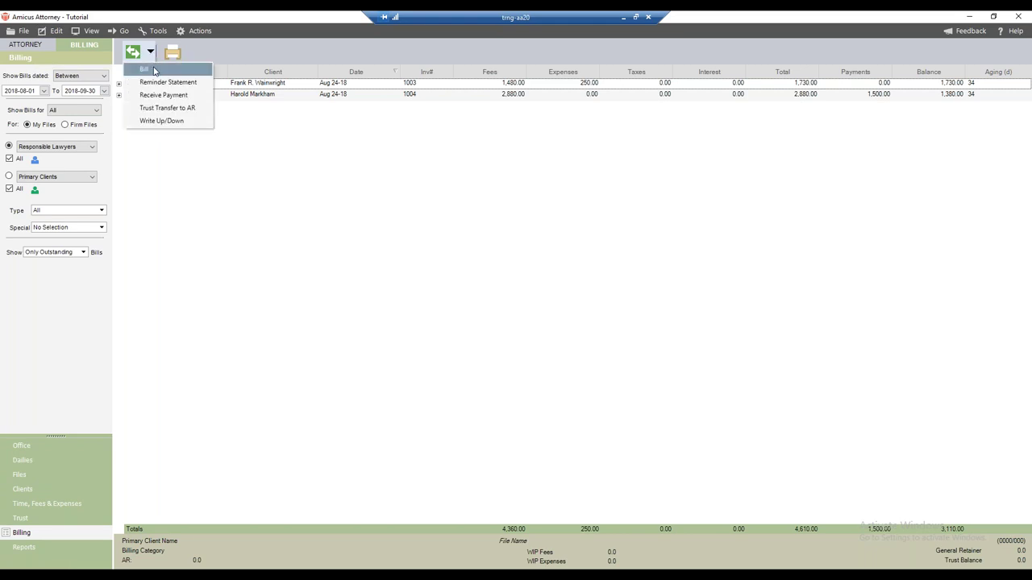
left_click(153, 70)
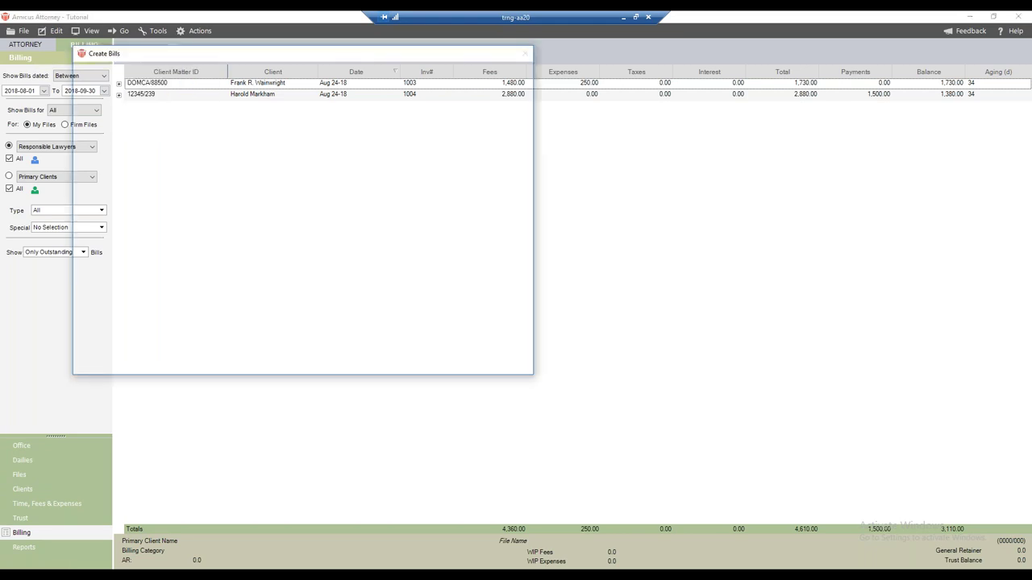
left_click_drag(232, 60, 228, 138)
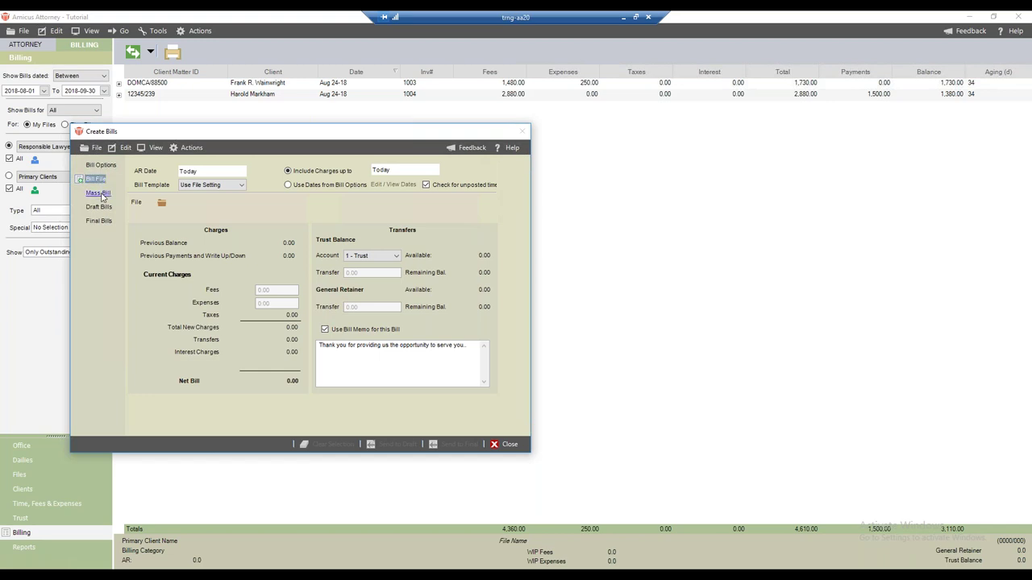
left_click(98, 193)
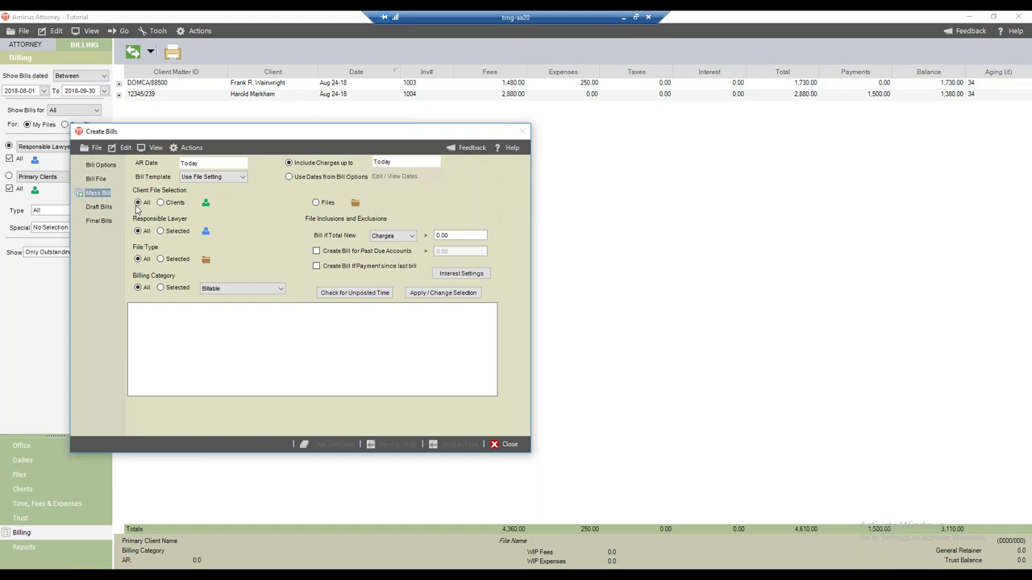
- Examine the calendar for the mass bill's AR Date, leaving the date at Today
left_click(239, 166)
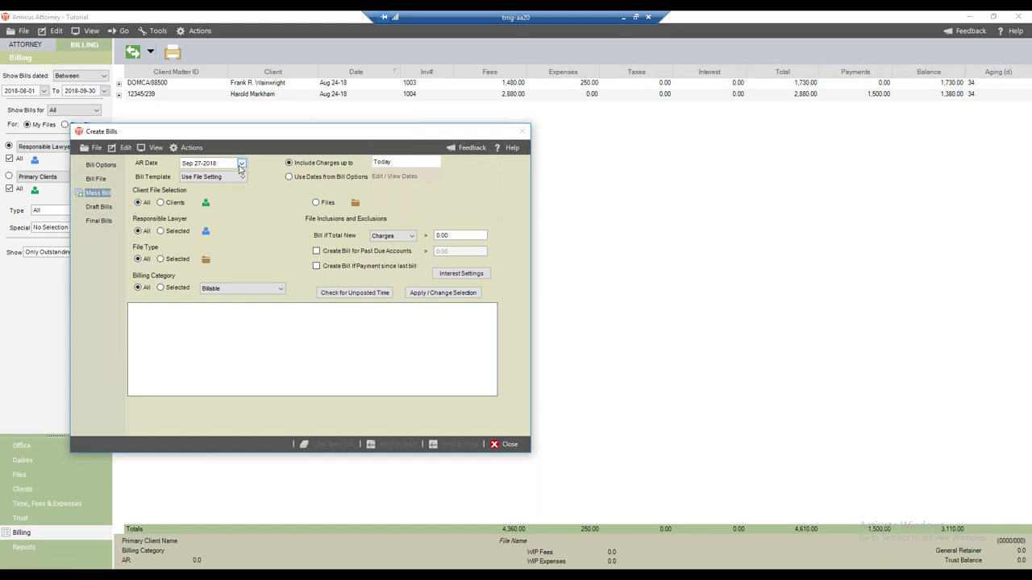
left_click(241, 164)
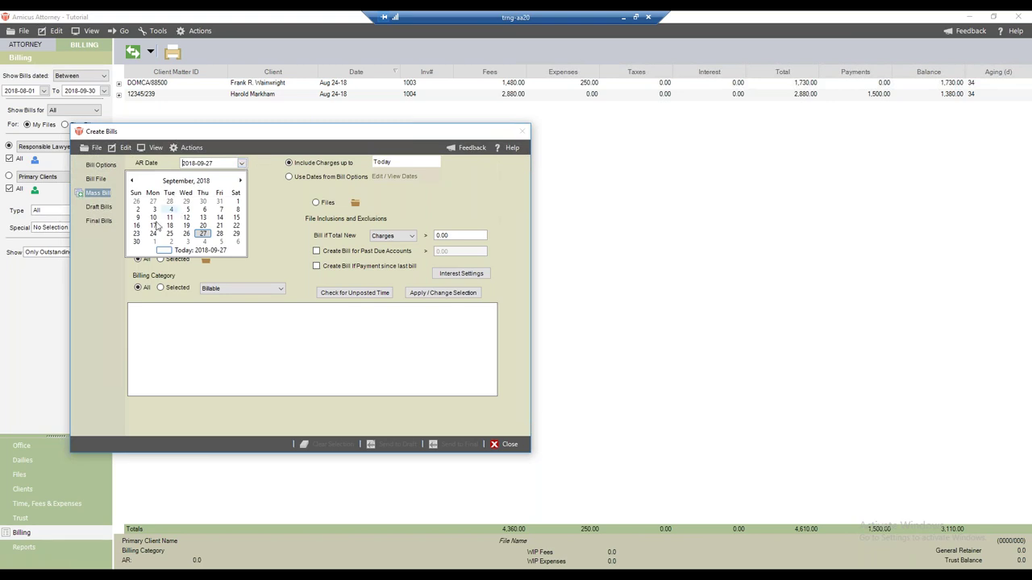
left_click(273, 167)
- Browse the Include Charges up to calendar back to July 2018, and return the cutoff date to Today
left_click(385, 162)
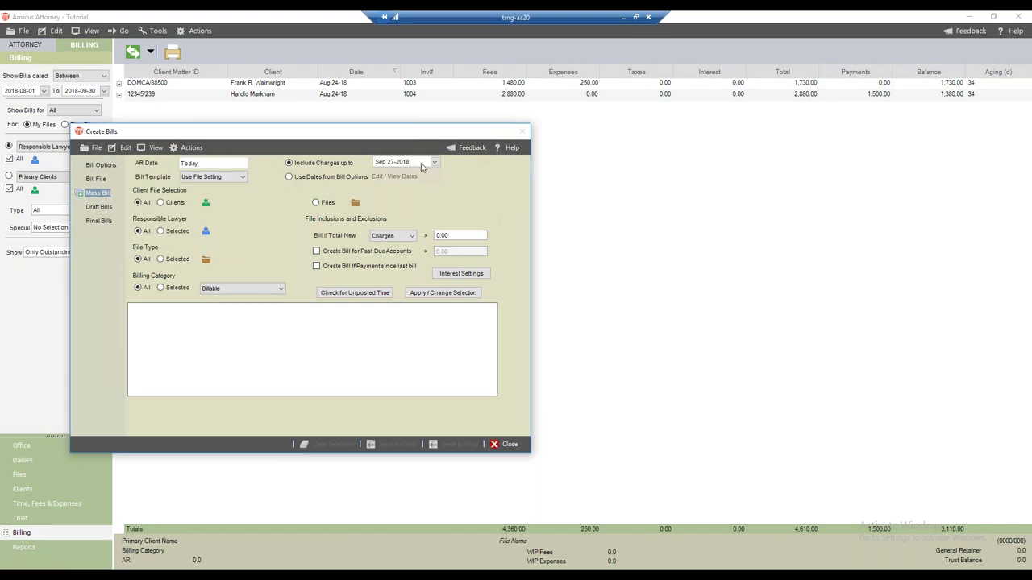
left_click(433, 162)
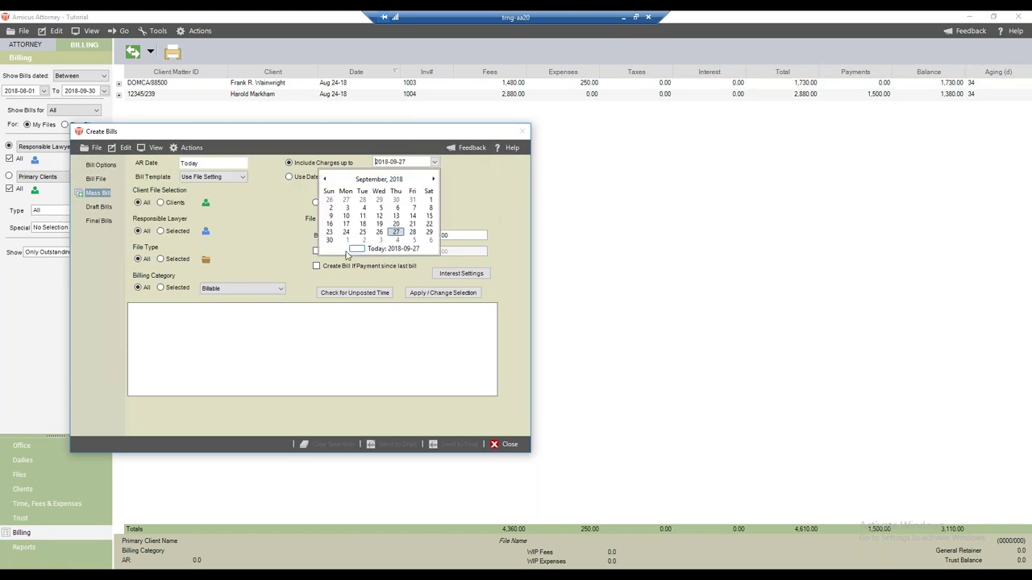
left_click(324, 179)
left_click(325, 179)
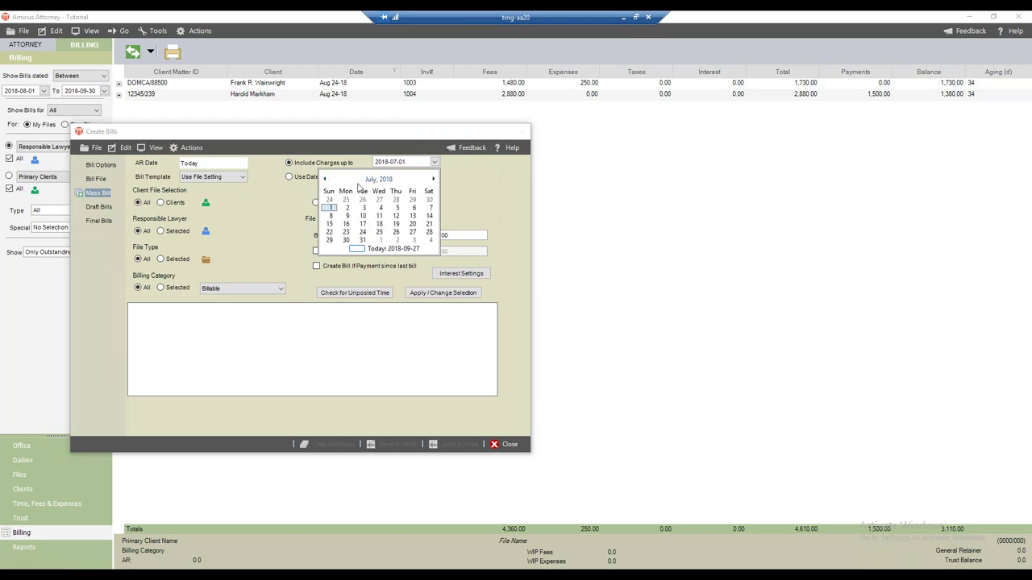
left_click(433, 179)
left_click(433, 179)
left_click(357, 253)
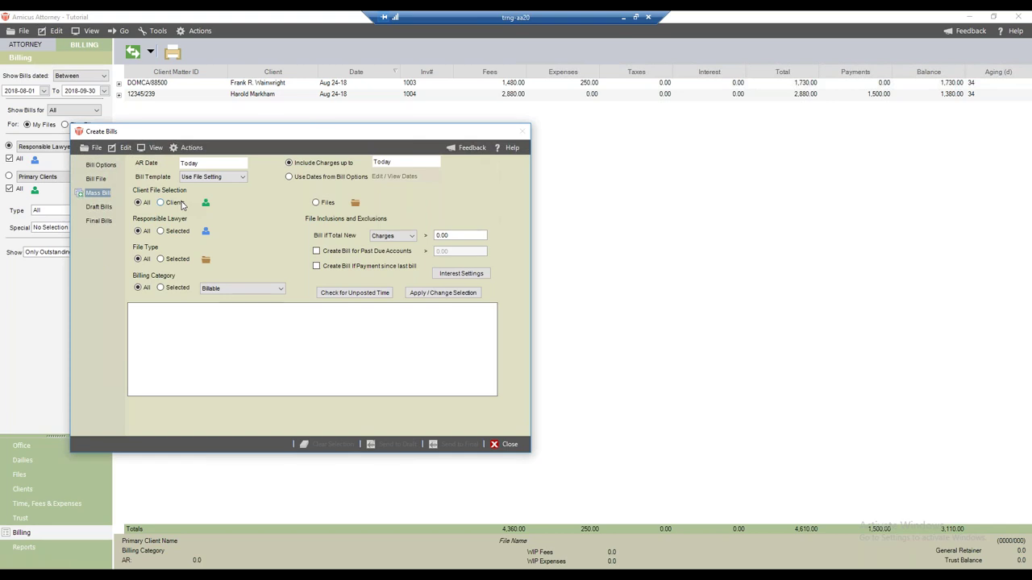
- Limit the mass bill to four clients: the House of Grant, Berwood Construction Ltd and The Mega Bank contacts, plus the client listed below them
left_click(161, 203)
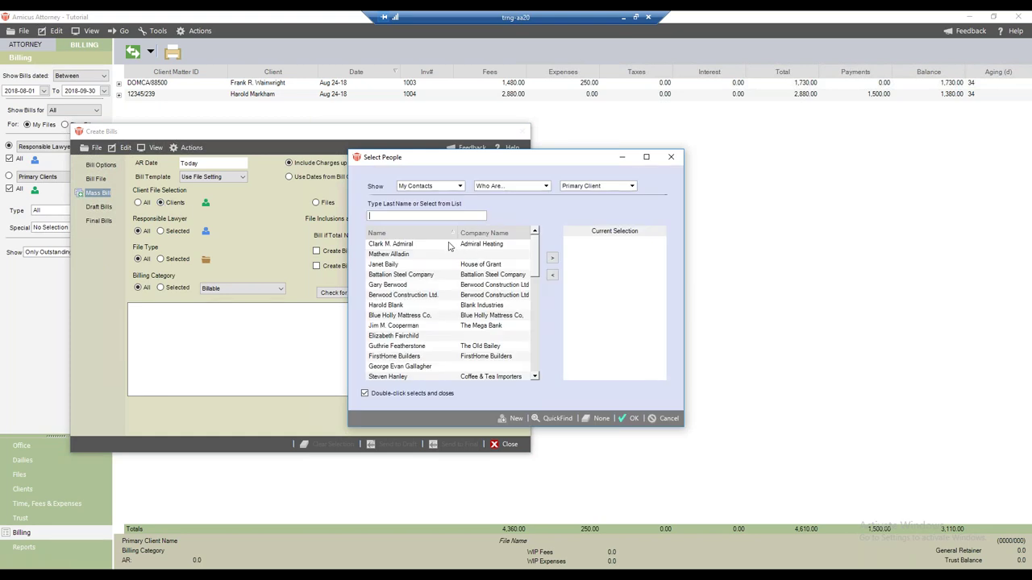
left_click(389, 264)
left_click(553, 258)
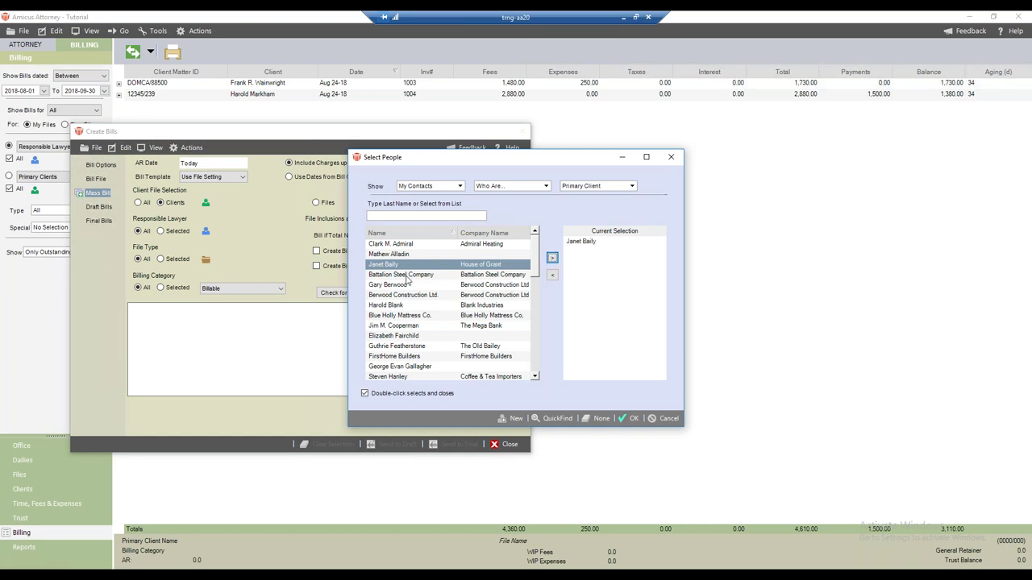
left_click(391, 287)
left_click(551, 258)
left_click(394, 326)
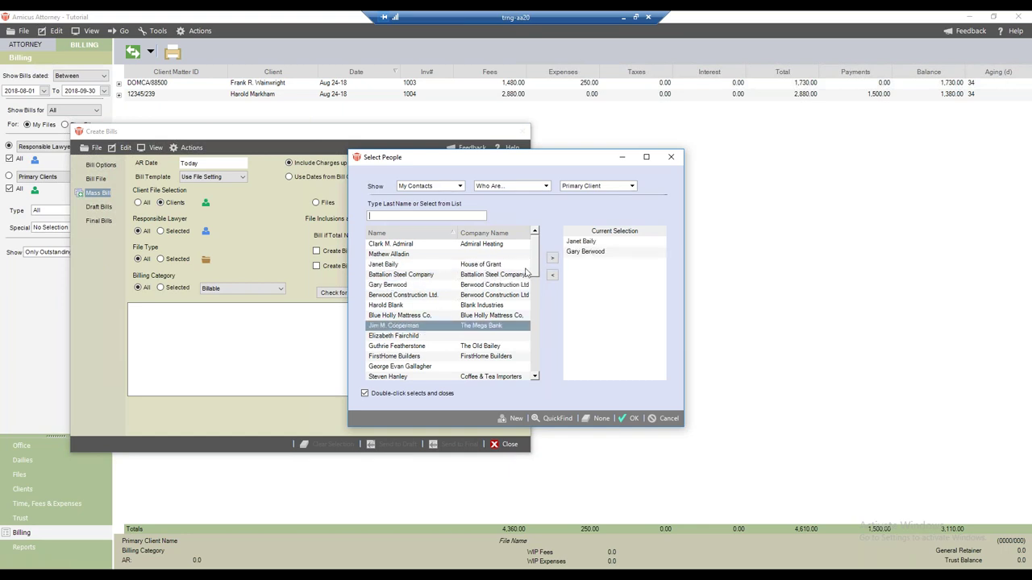
left_click(553, 258)
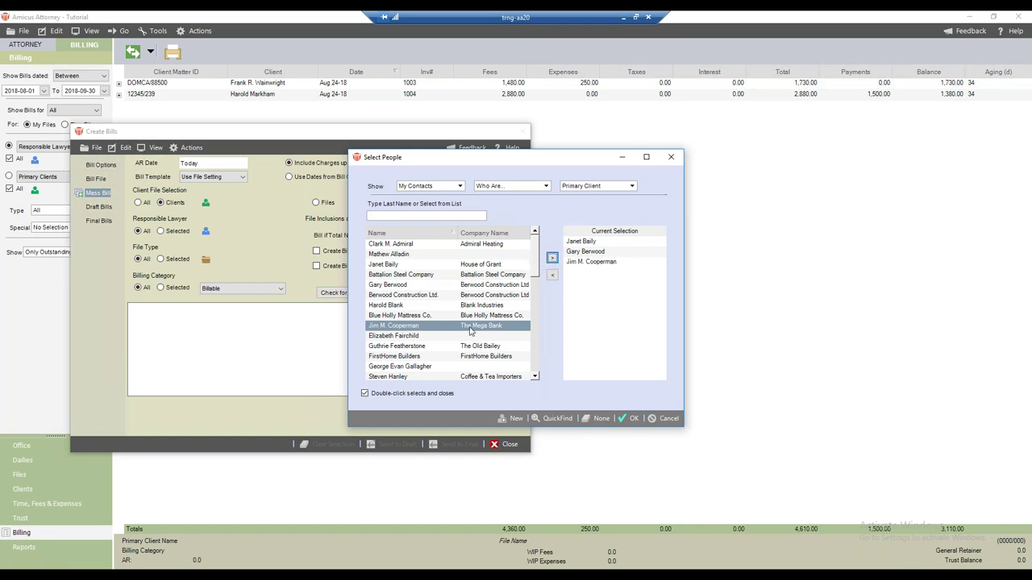
left_click(408, 337)
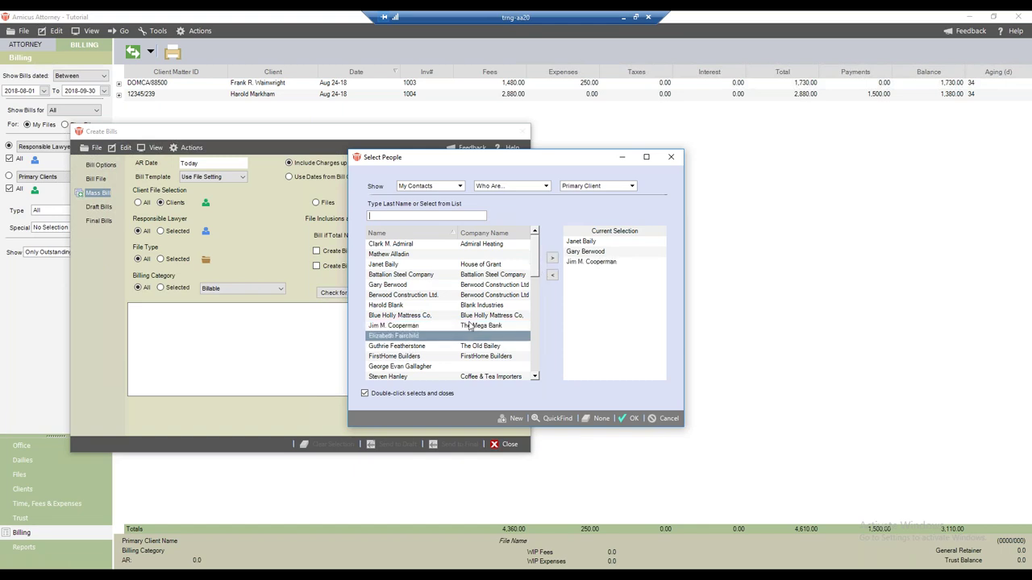
left_click(553, 258)
left_click(629, 418)
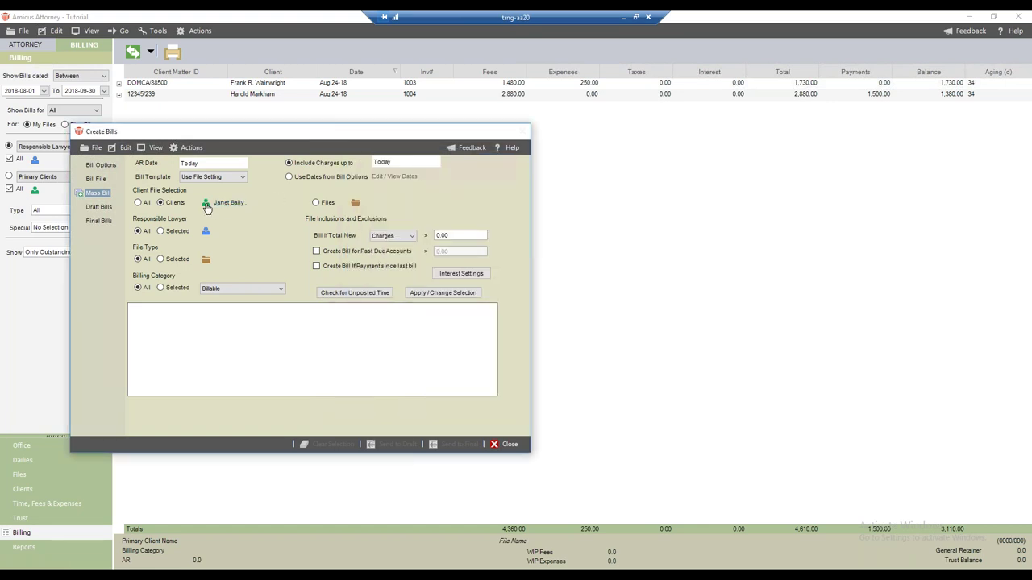
- Try to remove the chosen clients from the mass bill's current selection, and leave the people picker by cancelling
left_click(205, 203)
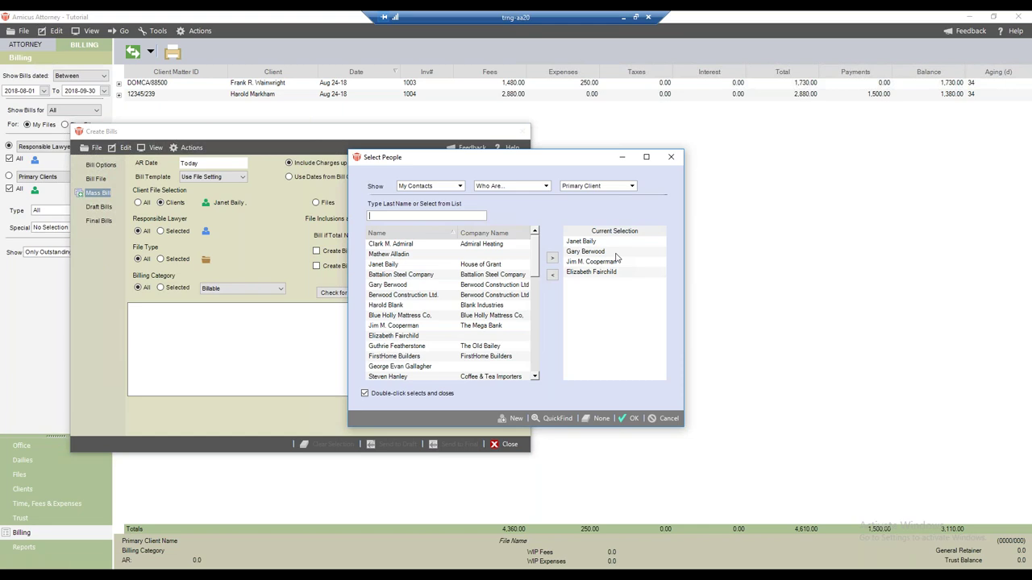
left_click(584, 273)
double_click(584, 274)
double_click(589, 262)
double_click(587, 252)
left_click(669, 419)
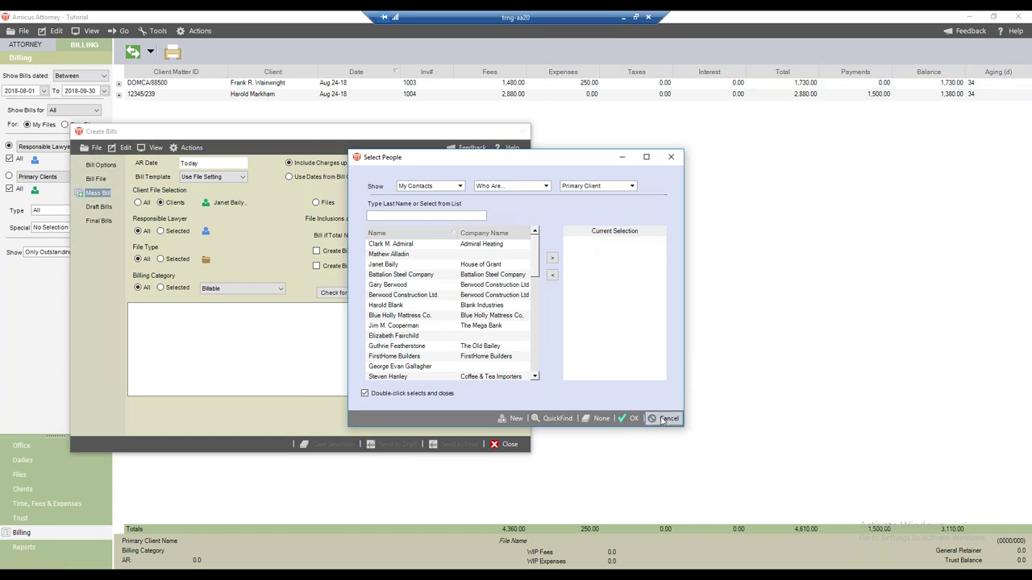
left_click(205, 202)
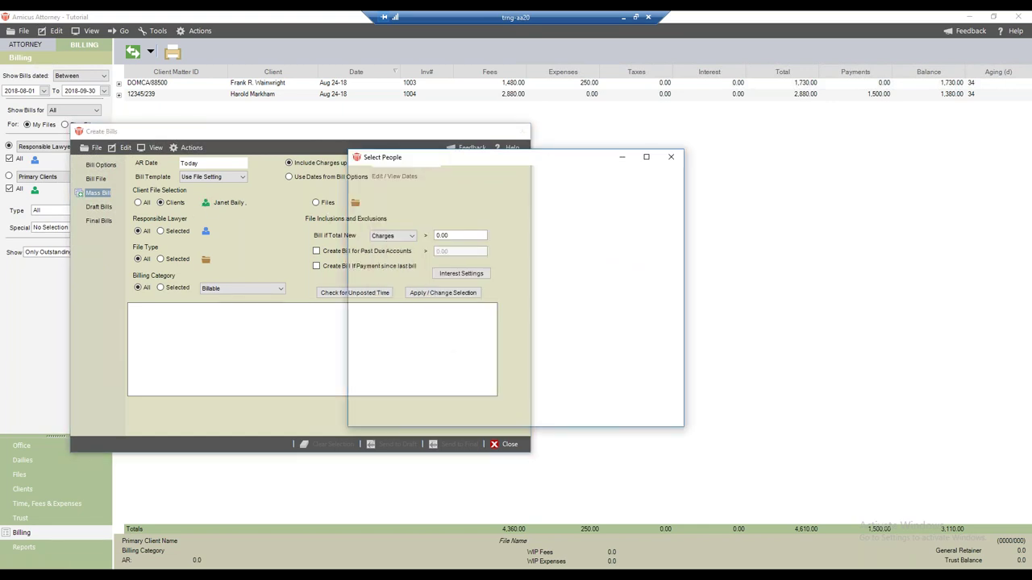
left_click(668, 419)
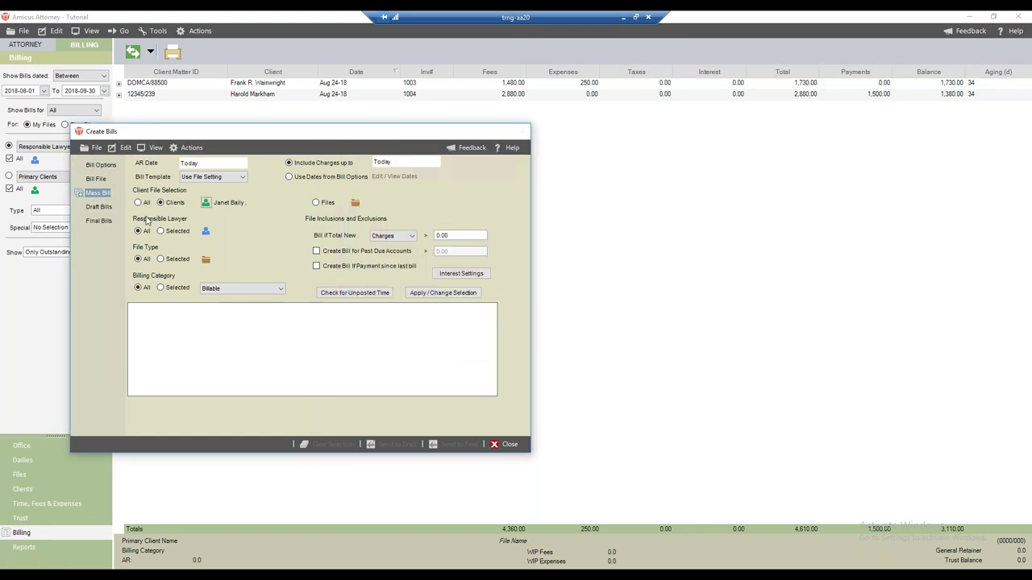
- Reset the Client File Selection to All, and reopen the Clients choice without picking anyone
left_click(138, 203)
left_click(160, 202)
left_click(668, 418)
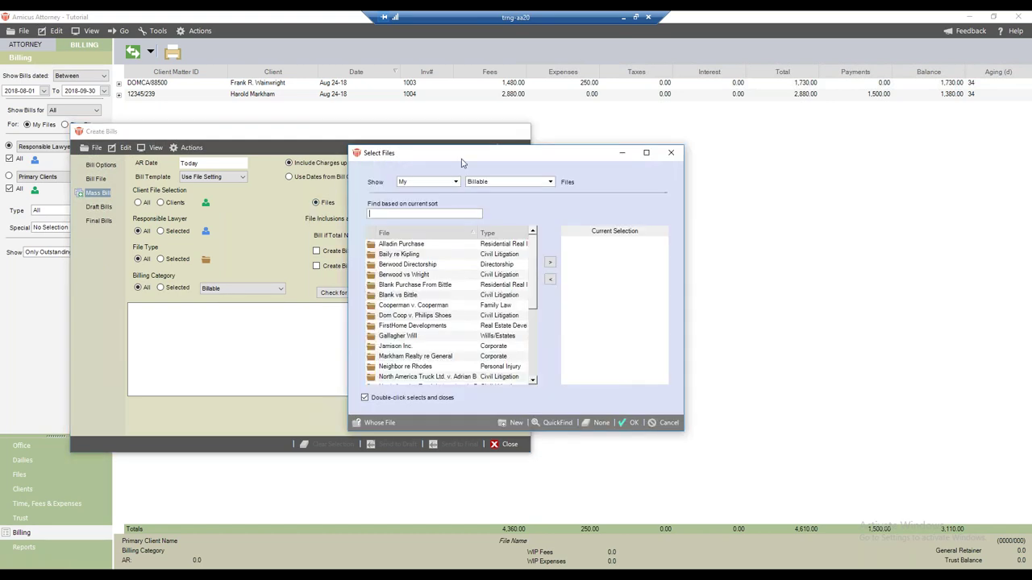
- Limit the mass bill to five billable files: the second, fourth, sixth, third (Berwood Directorship) and seventh in the file list
left_click(397, 256)
left_click(550, 262)
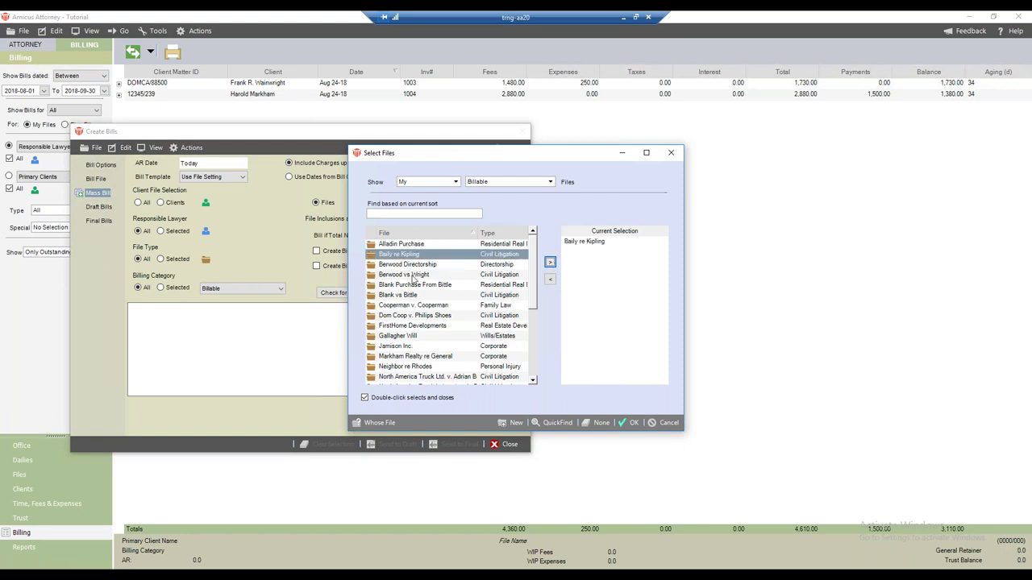
left_click(481, 275)
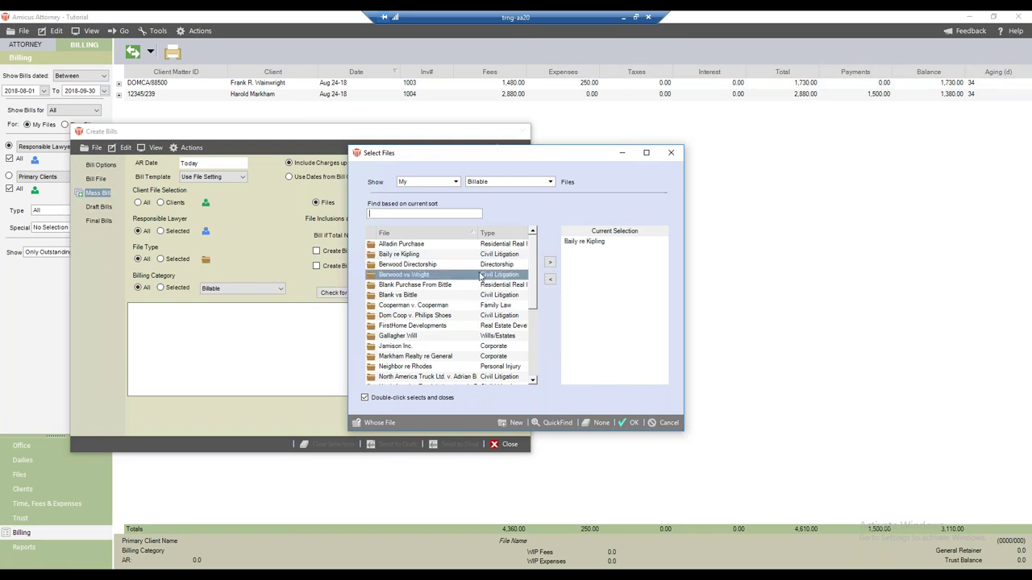
left_click(550, 262)
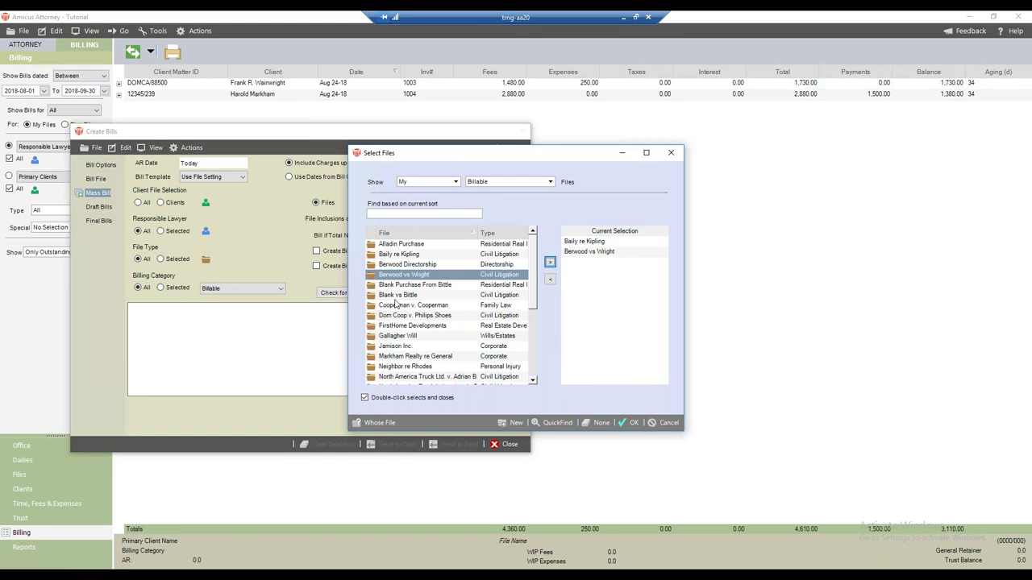
left_click(396, 297)
left_click(550, 262)
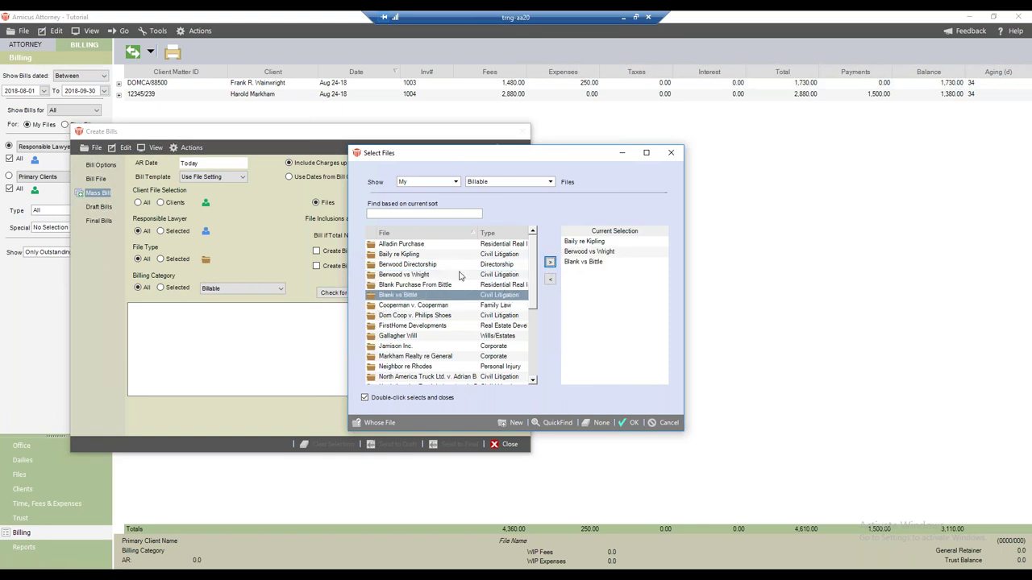
left_click(420, 266)
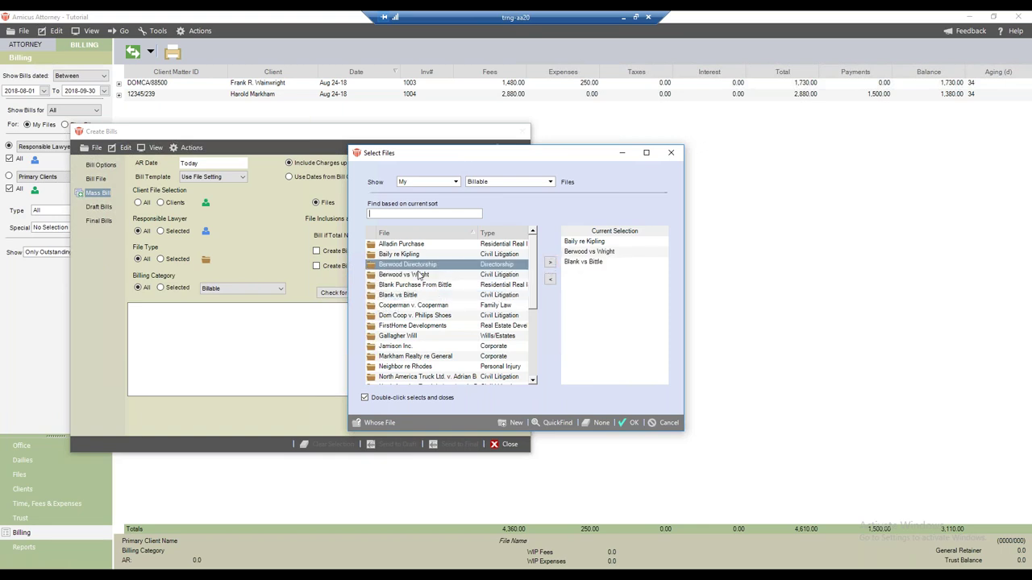
left_click(551, 262)
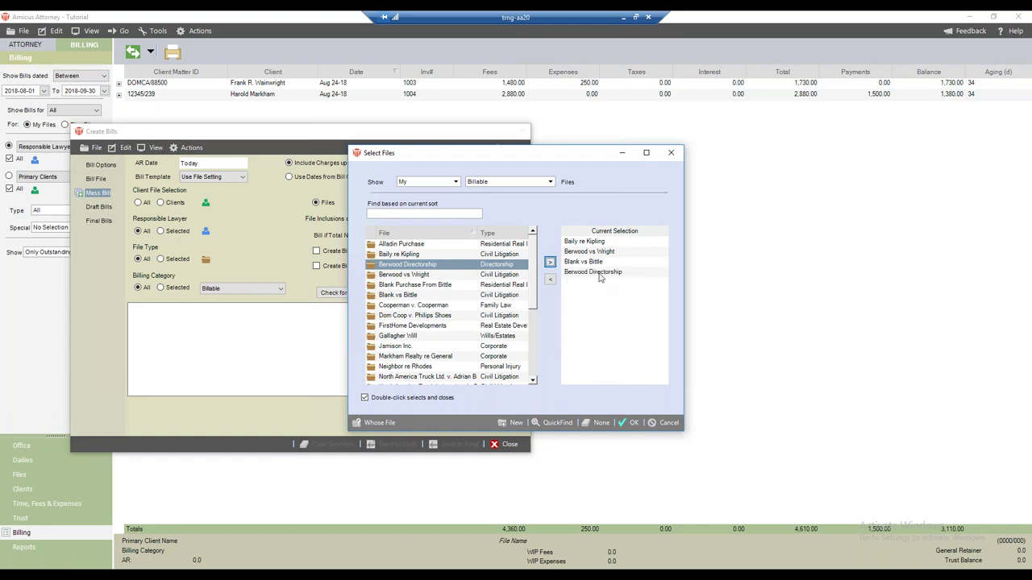
left_click(422, 305)
left_click(551, 262)
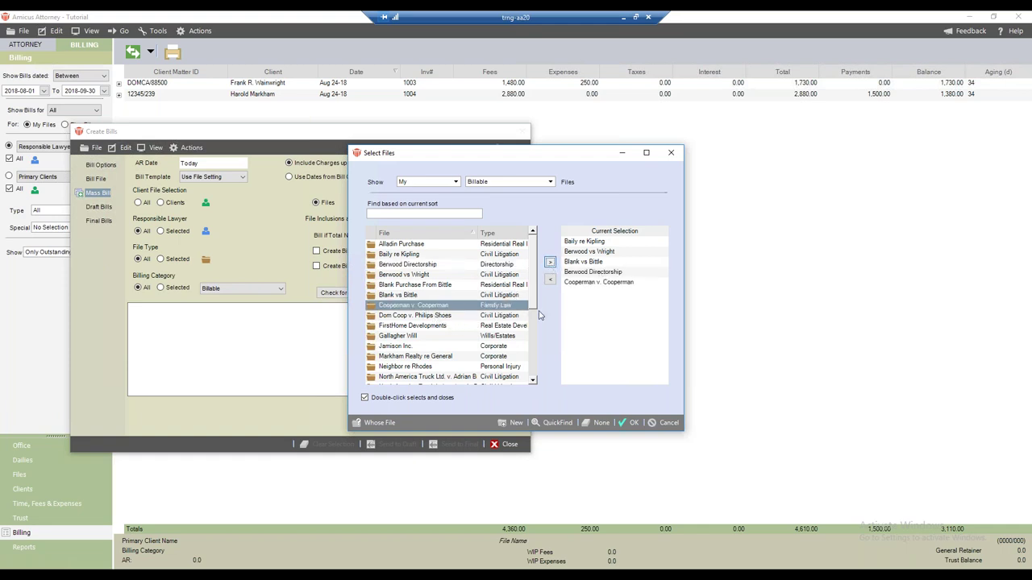
left_click(628, 423)
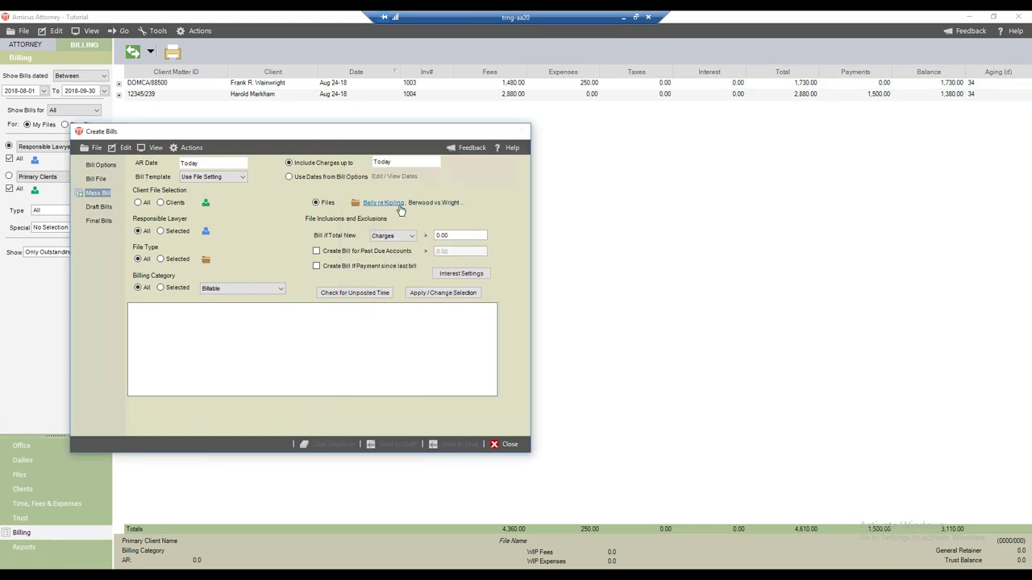
- Review the files chosen for the mass bill without changing them, and reset the Client File Selection to All
left_click(355, 203)
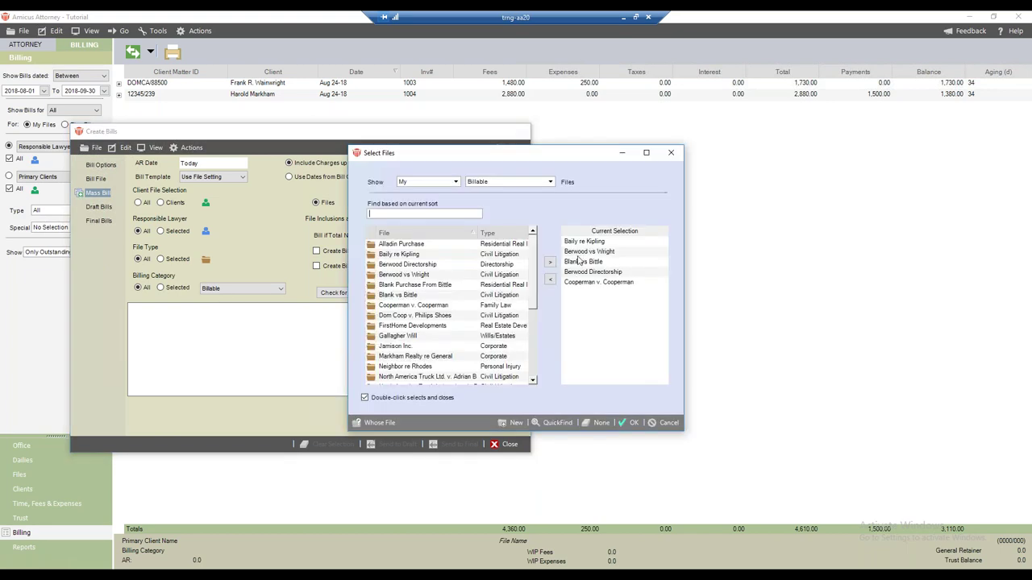
left_click(662, 423)
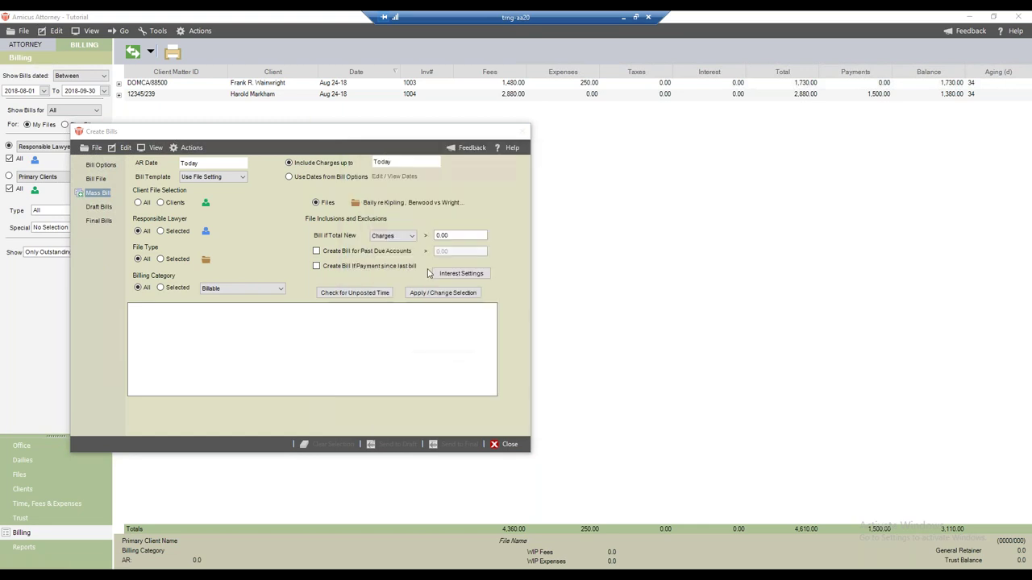
left_click(139, 203)
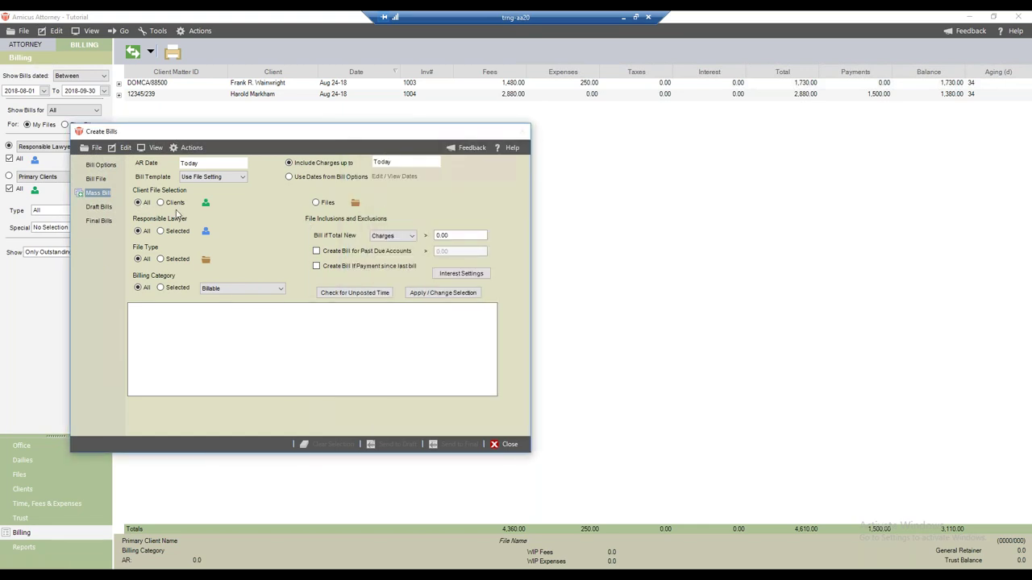
left_click(216, 290)
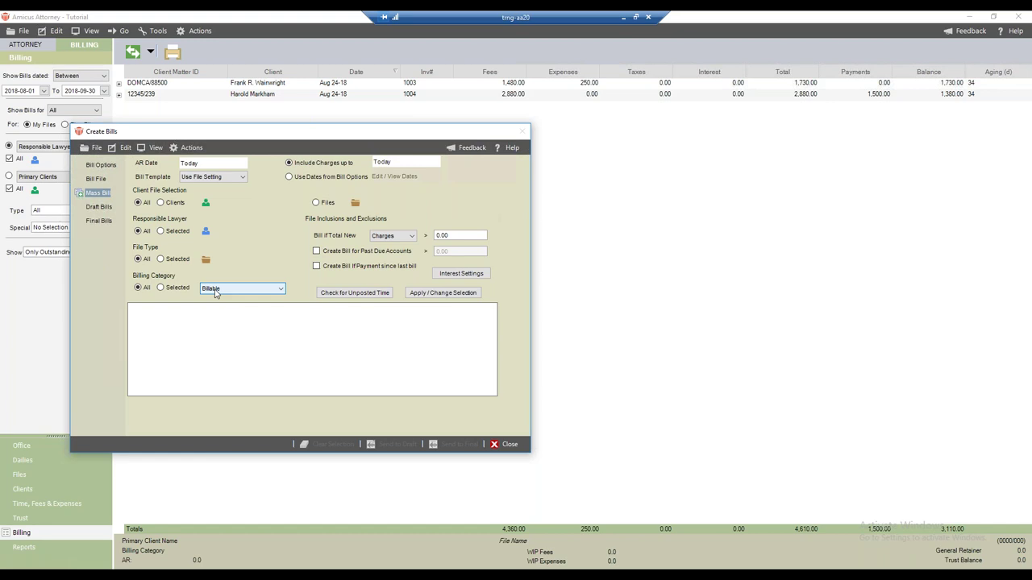
- Limit the Responsible Lawyer to the first assistant in the list of all firm members, and return it to All
left_click(161, 232)
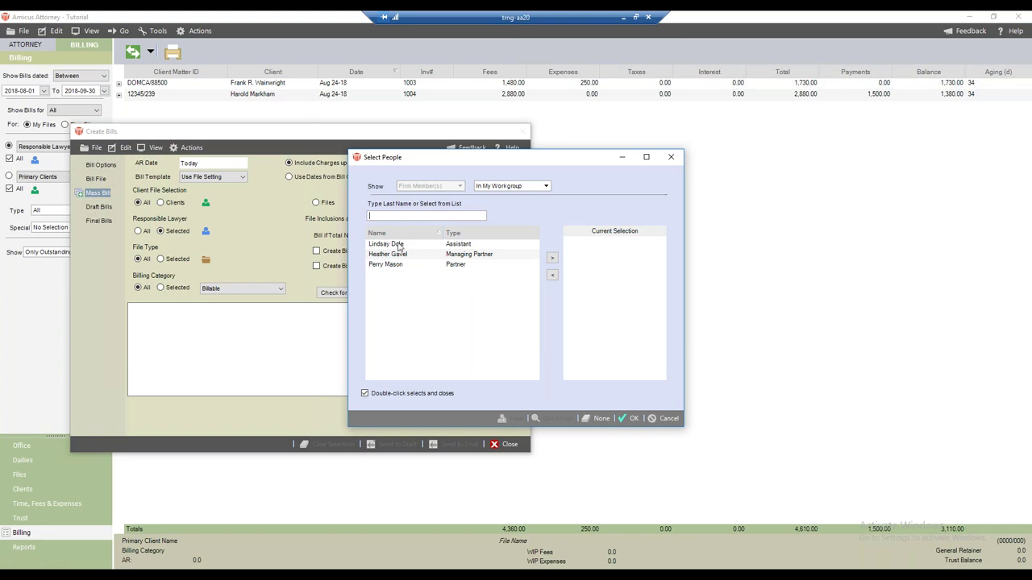
left_click(517, 187)
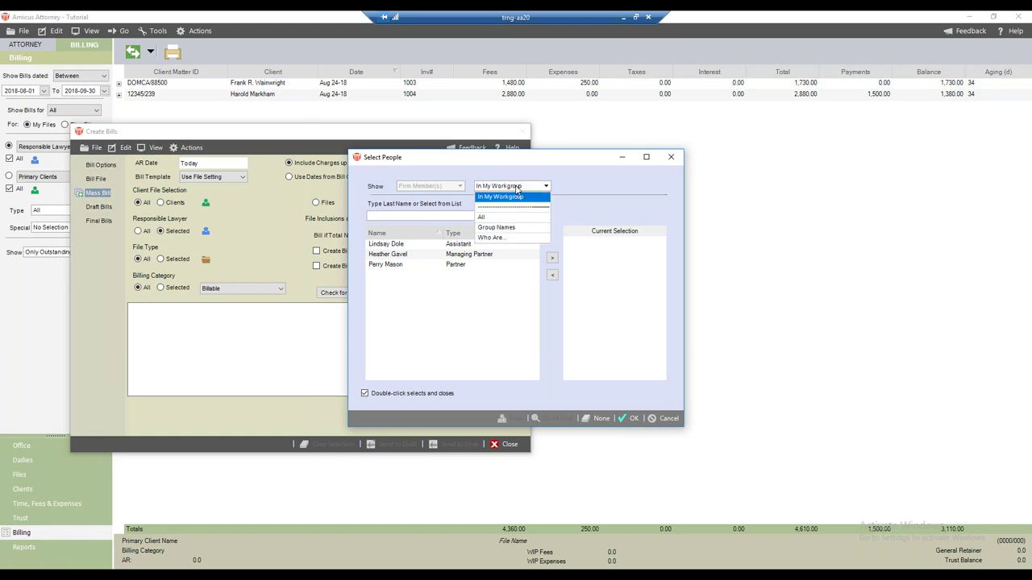
left_click(481, 217)
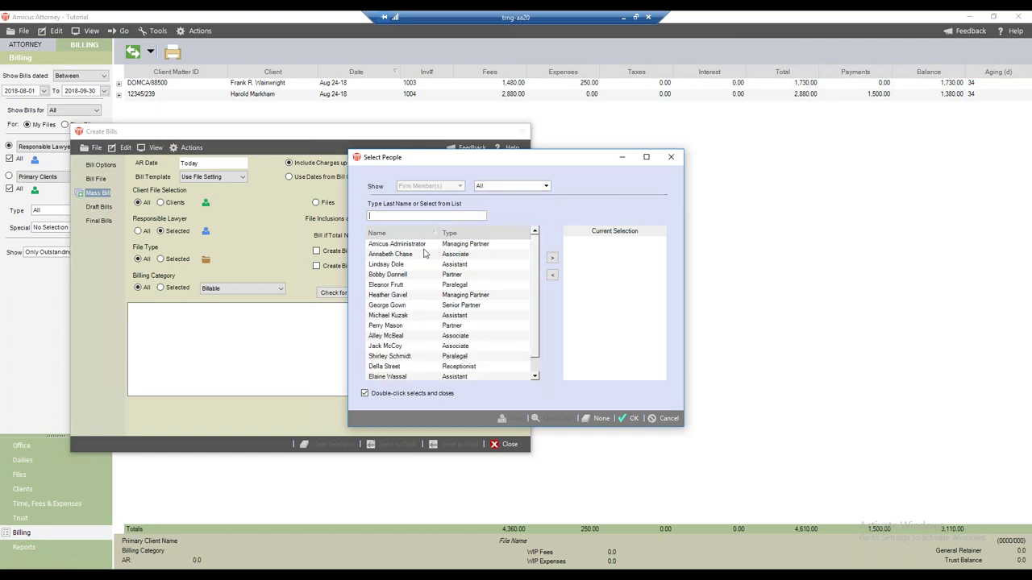
scroll(414, 258, "down", 1)
scroll(414, 258, "up", 1)
scroll(415, 258, "down", 1)
scroll(414, 258, "up", 1)
left_click(395, 265)
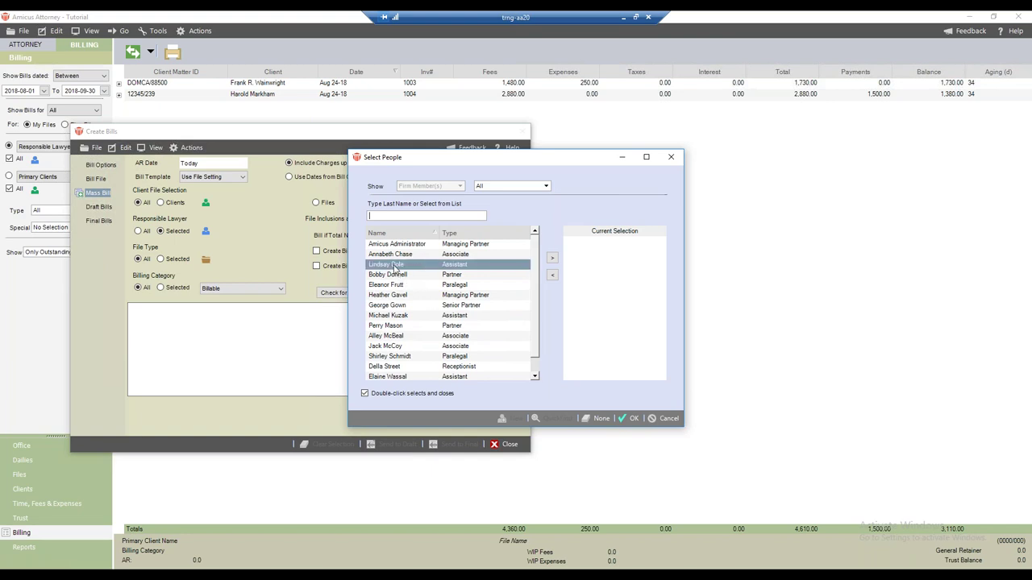
left_click(552, 257)
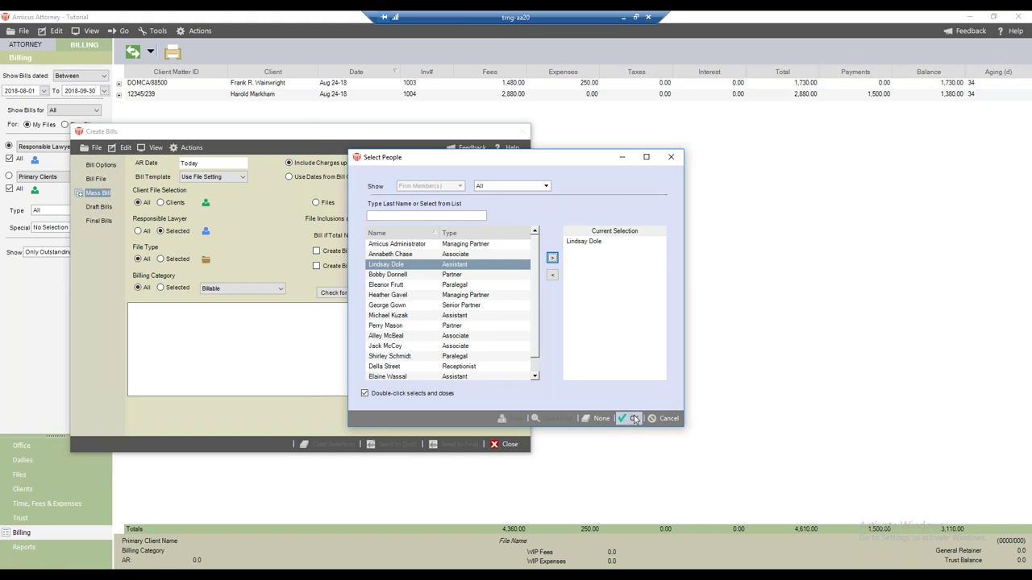
left_click(633, 419)
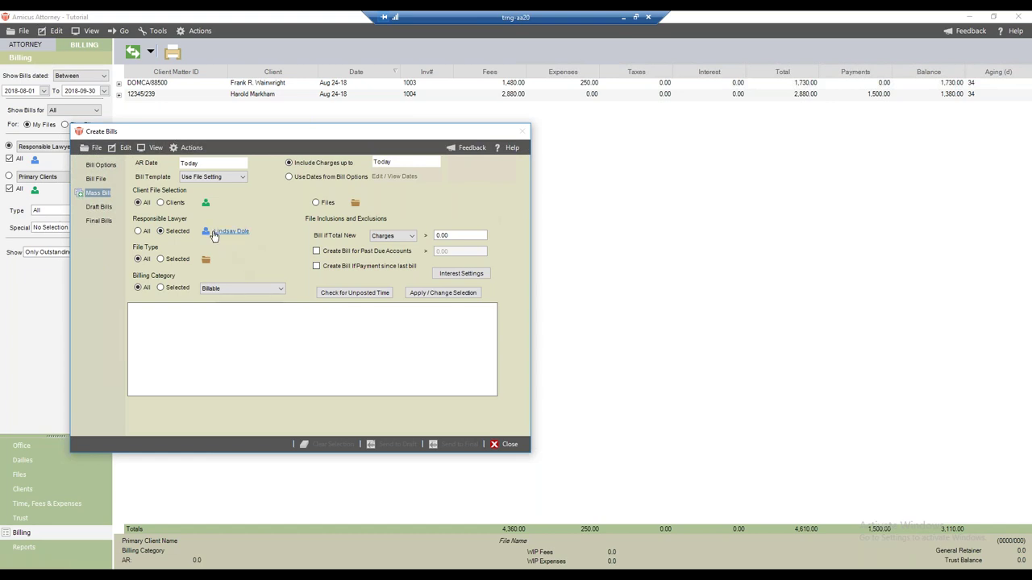
left_click(138, 232)
- Pick the Civil Litigation, Litigation, Criminal and Criminal Defense file types, cancel that selection, and return File Type to All
left_click(160, 258)
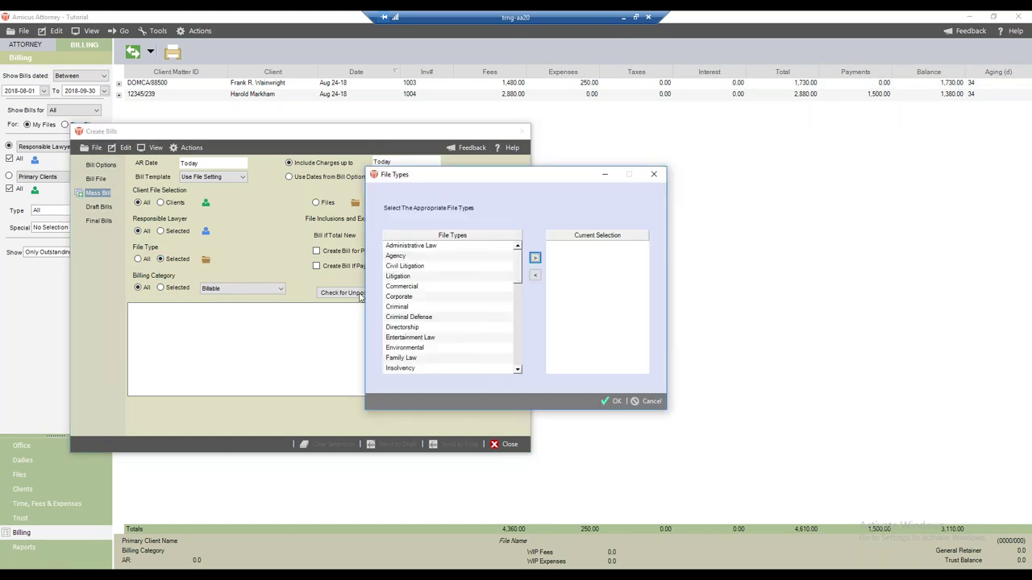
left_click(405, 270)
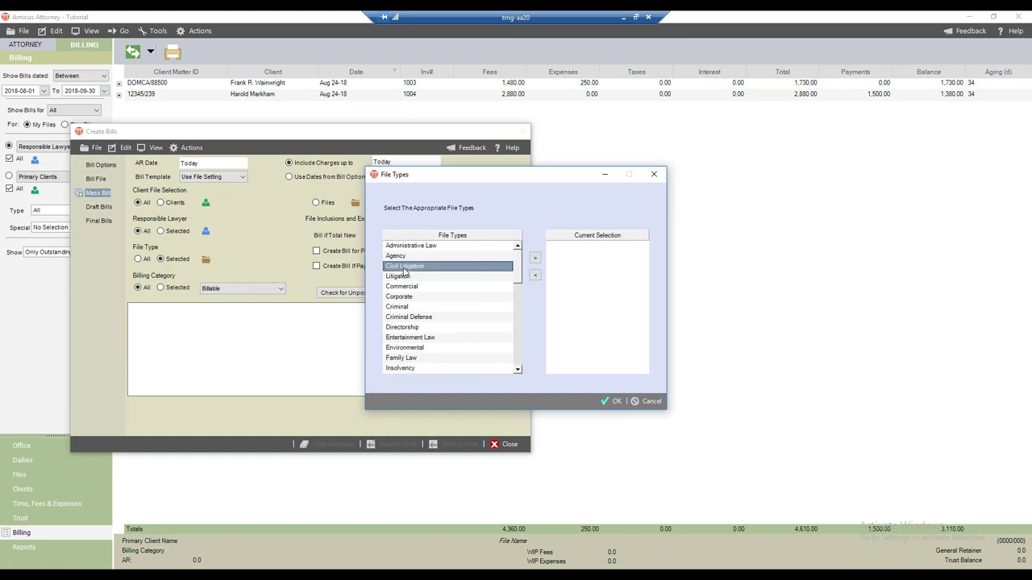
left_click(534, 259)
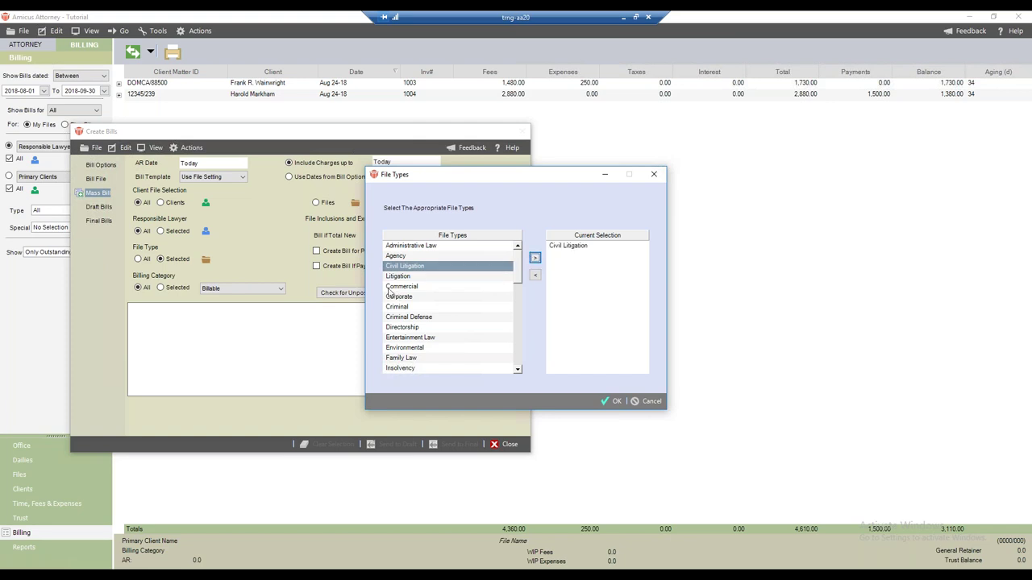
left_click(398, 277)
left_click(534, 259)
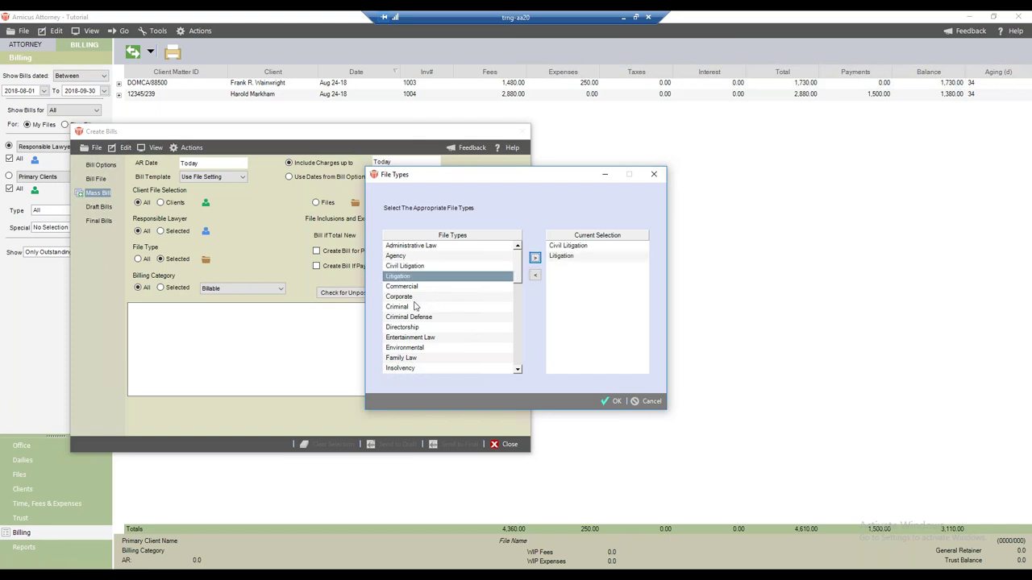
left_click(404, 310)
left_click(534, 259)
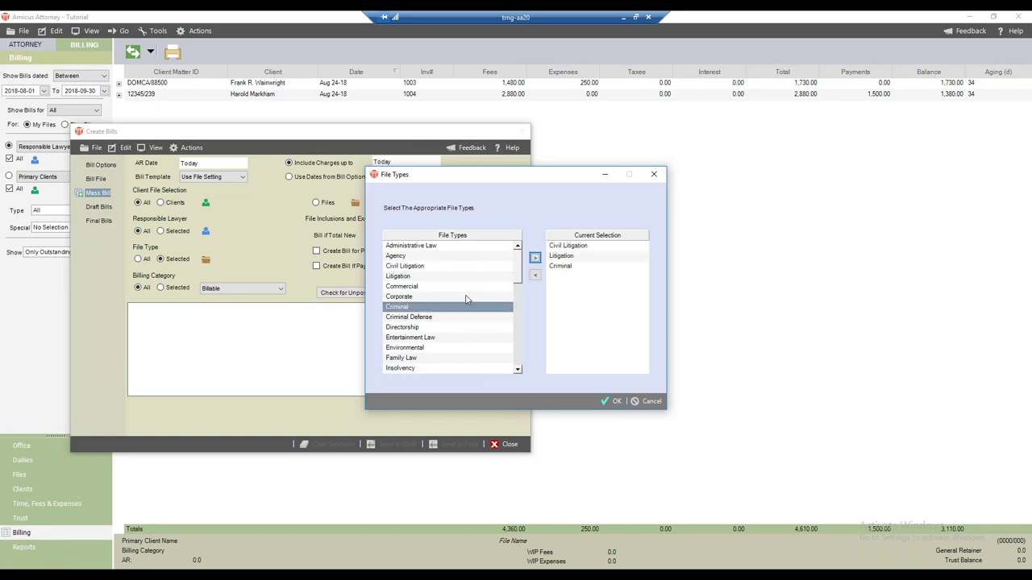
left_click(400, 318)
left_click(535, 262)
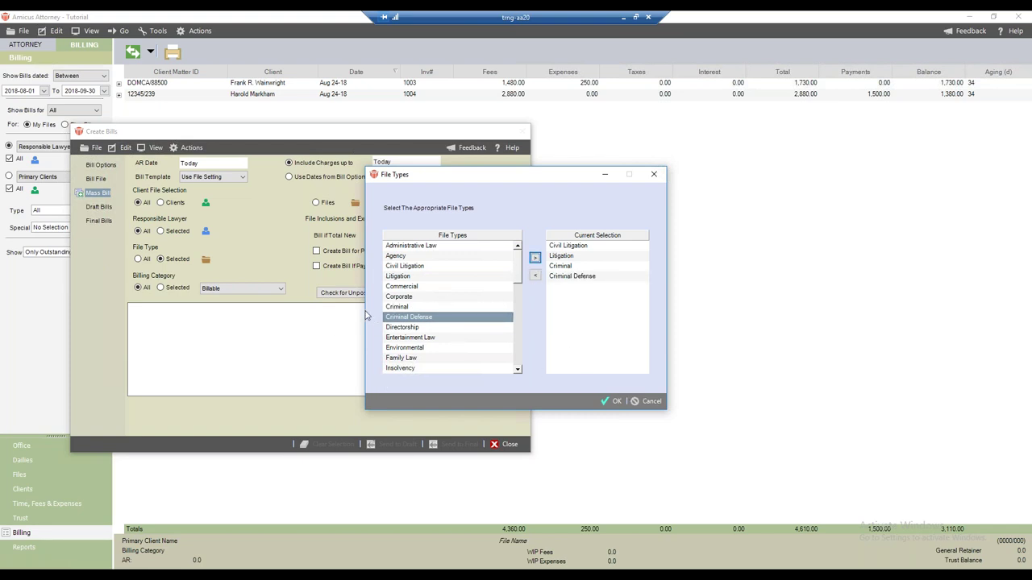
left_click(647, 402)
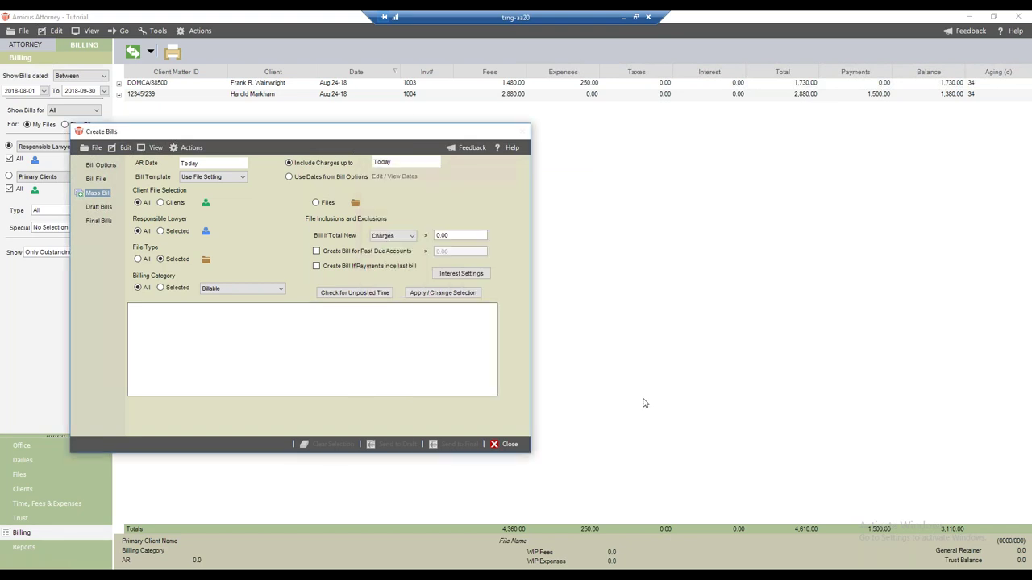
left_click(140, 260)
- Browse the categories offered for a selected Billing Category, and set Billing Category back to All
left_click(204, 288)
left_click(161, 288)
left_click(280, 292)
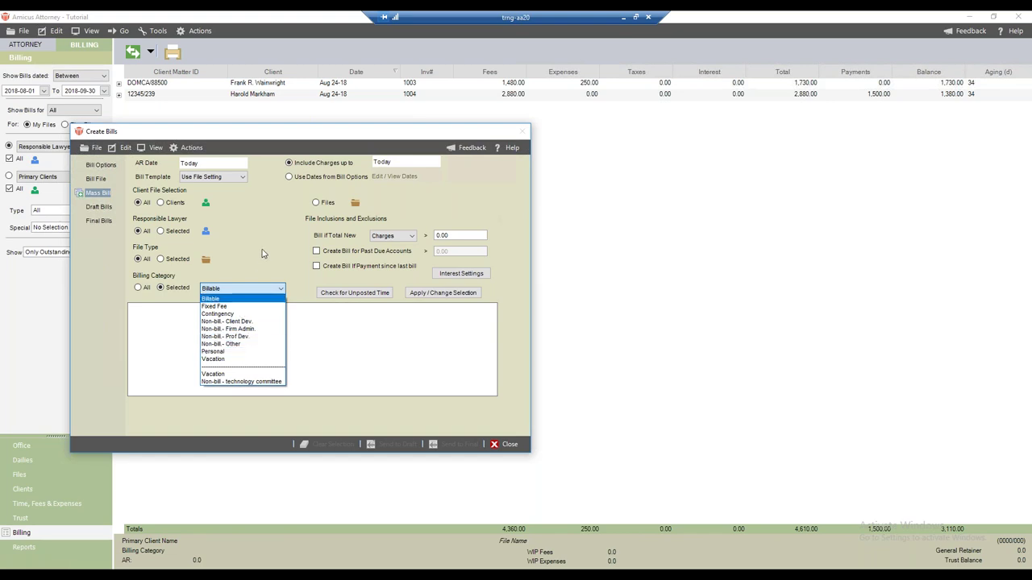
left_click(196, 280)
left_click(139, 290)
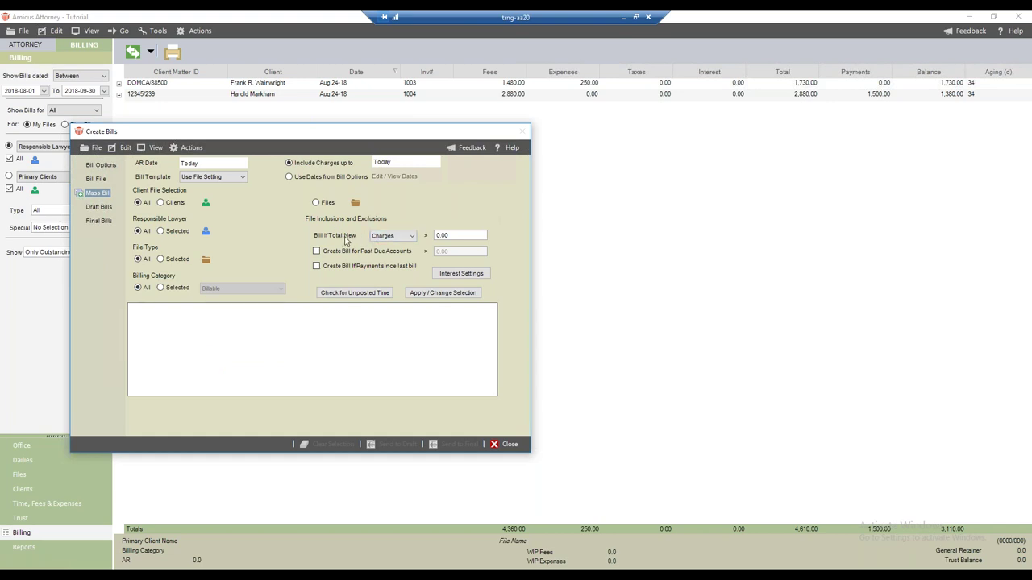
- Review the Bill if Total New options, keep Charges, and select its threshold amount
left_click(410, 239)
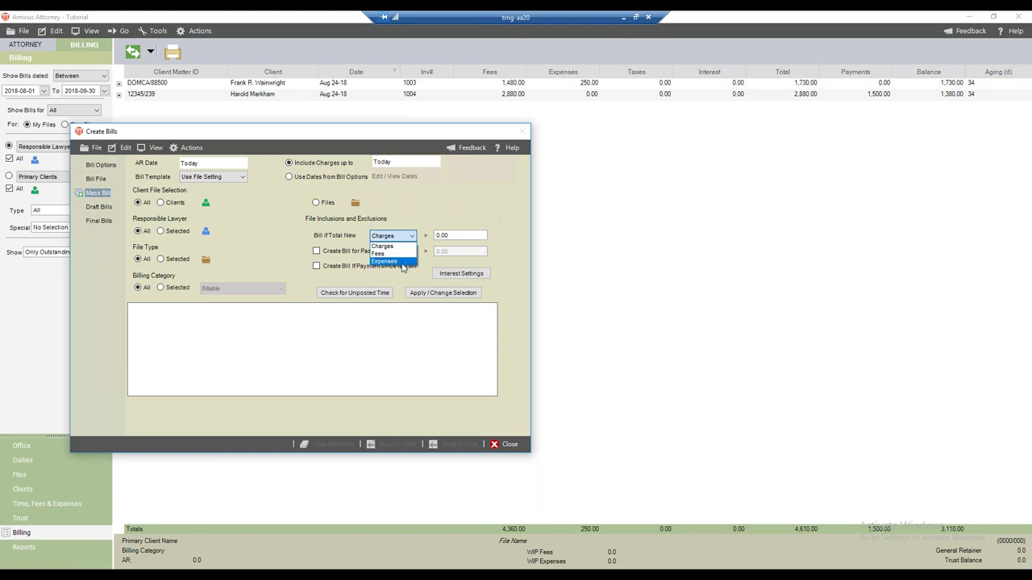
left_click(391, 246)
double_click(454, 234)
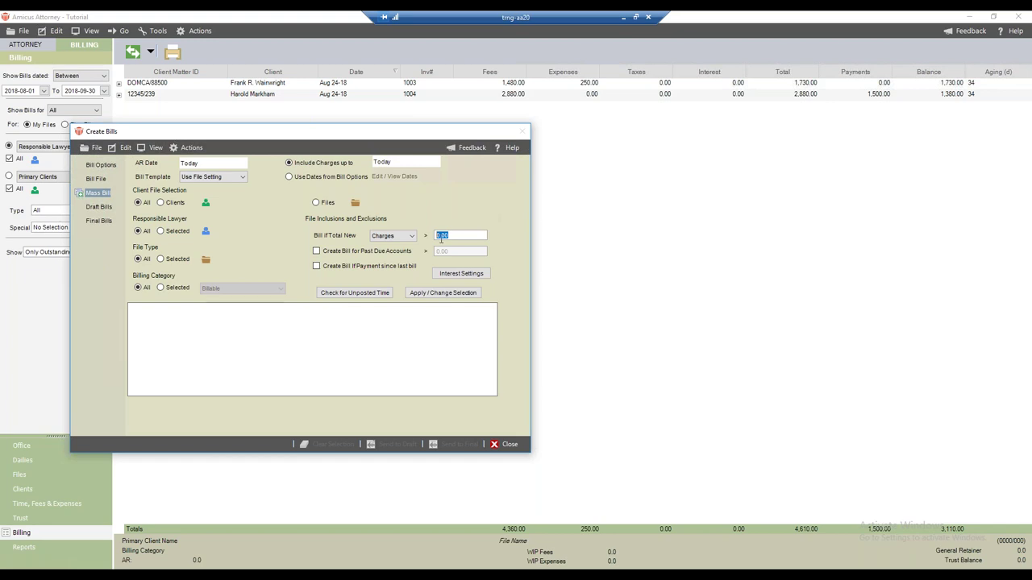
- Try the Create Bill for Past Due Accounts and Create Bill If Payment since last bill options, switching each off again
left_click(319, 252)
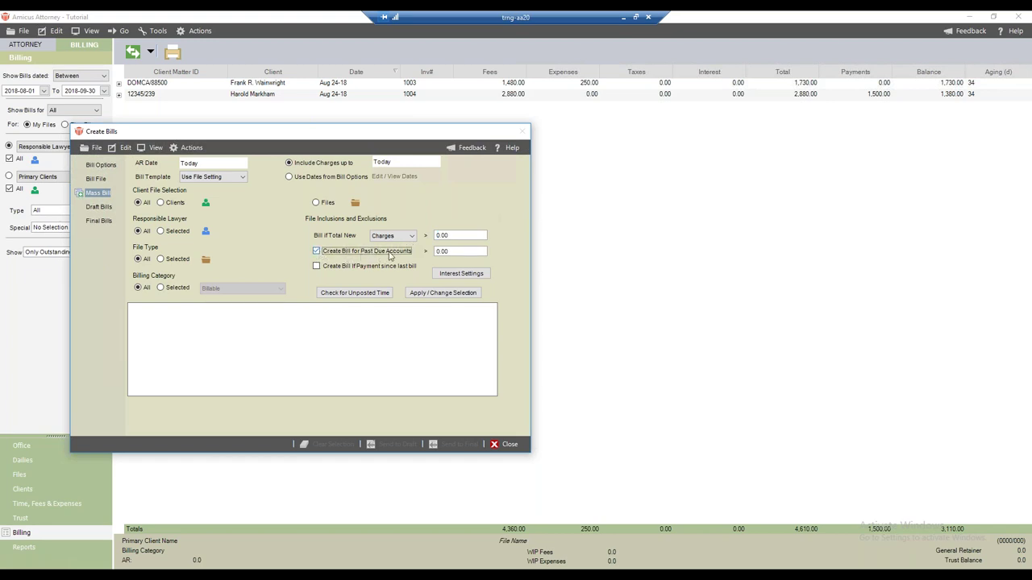
left_click(452, 252)
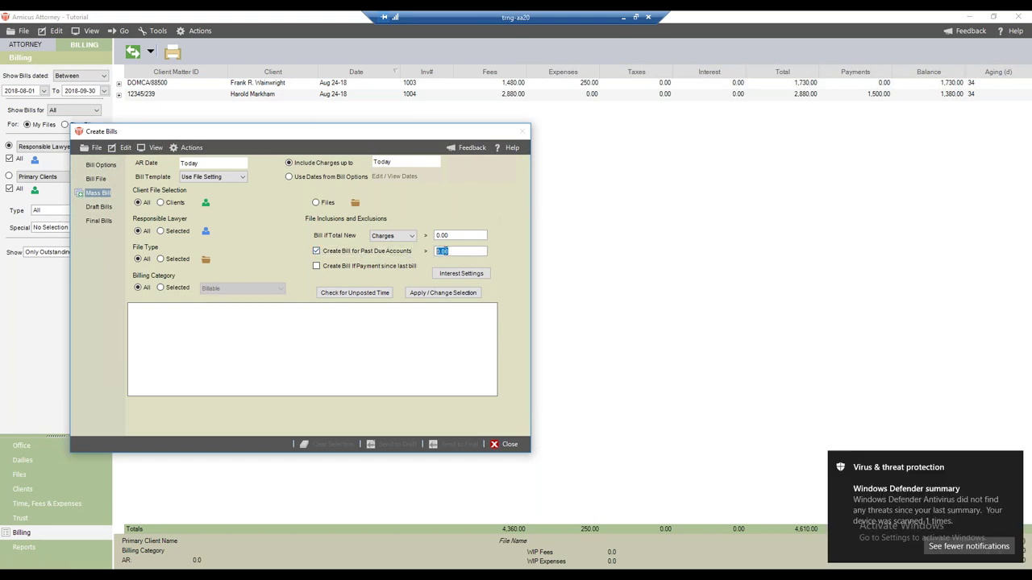
left_click(1013, 466)
left_click(375, 252)
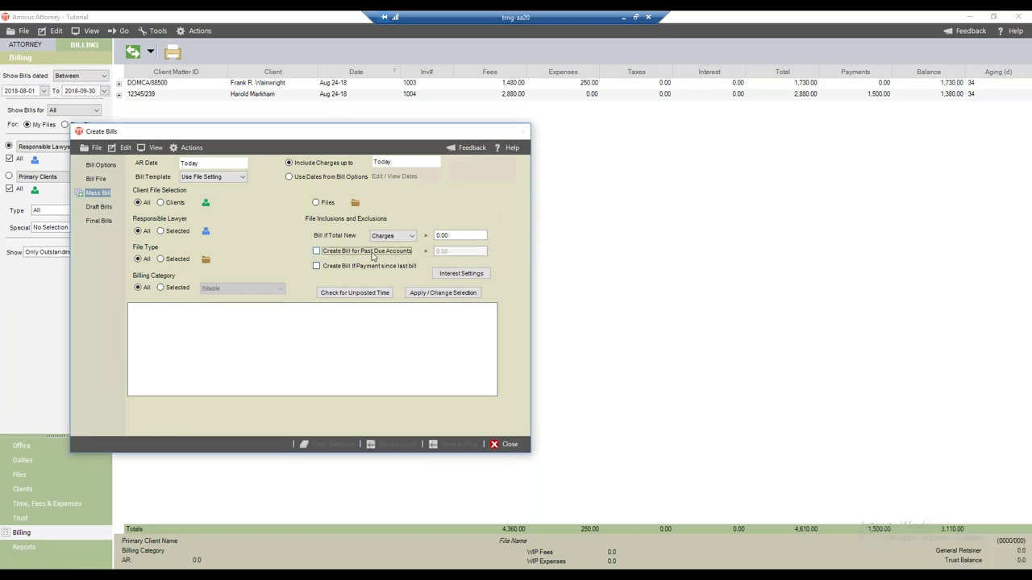
left_click(317, 266)
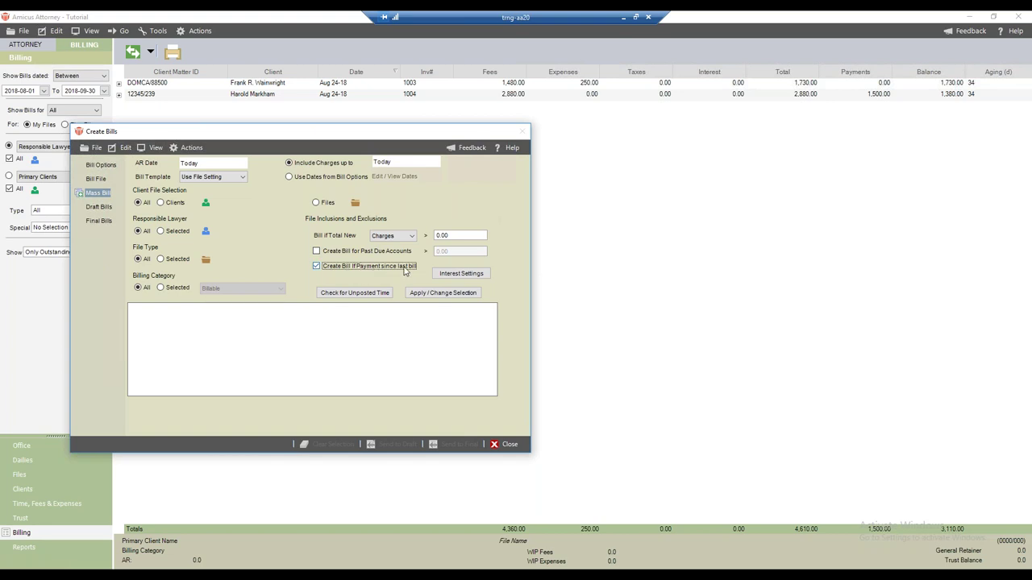
left_click(317, 267)
- Try applying interest to overdue accounts for the mass bill, look through the calculation date and compounding frequency choices, and cancel the interest settings
left_click(460, 275)
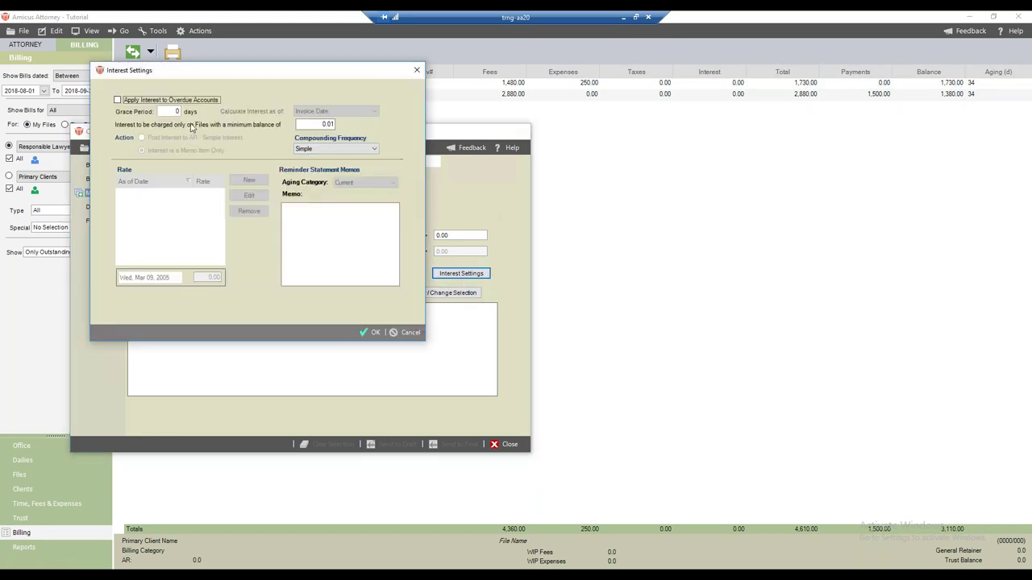
left_click(192, 101)
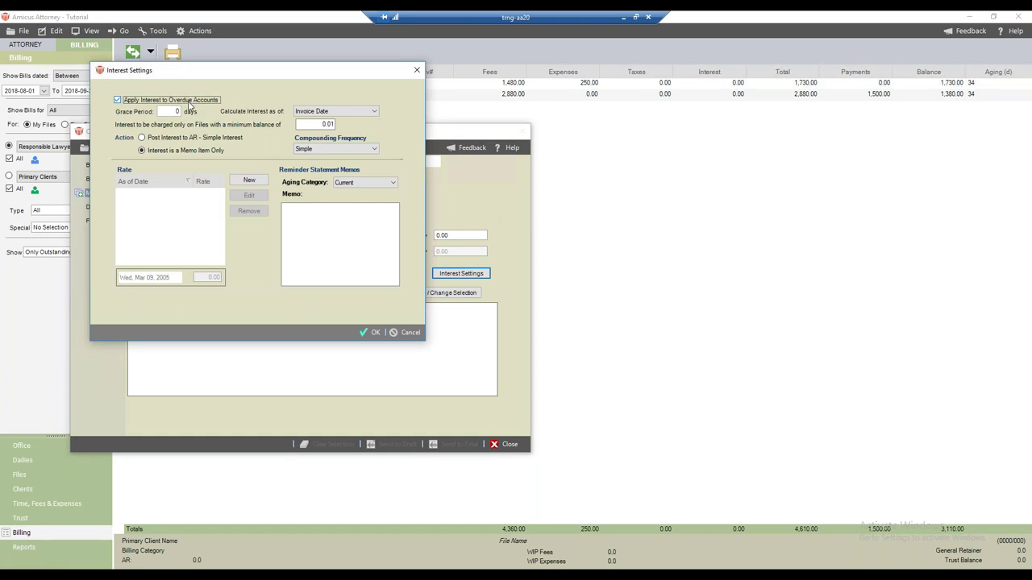
left_click(177, 112)
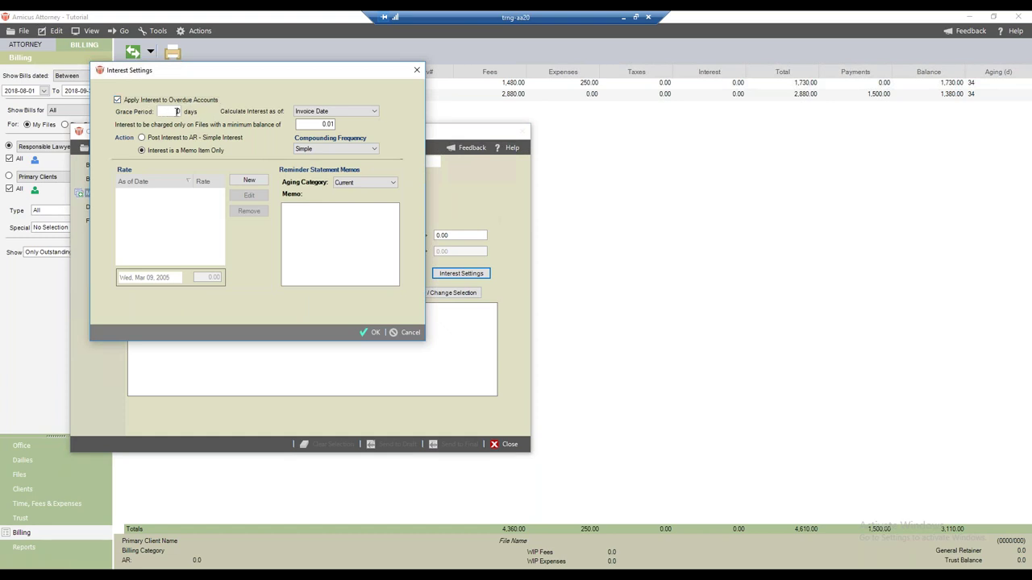
left_click(361, 112)
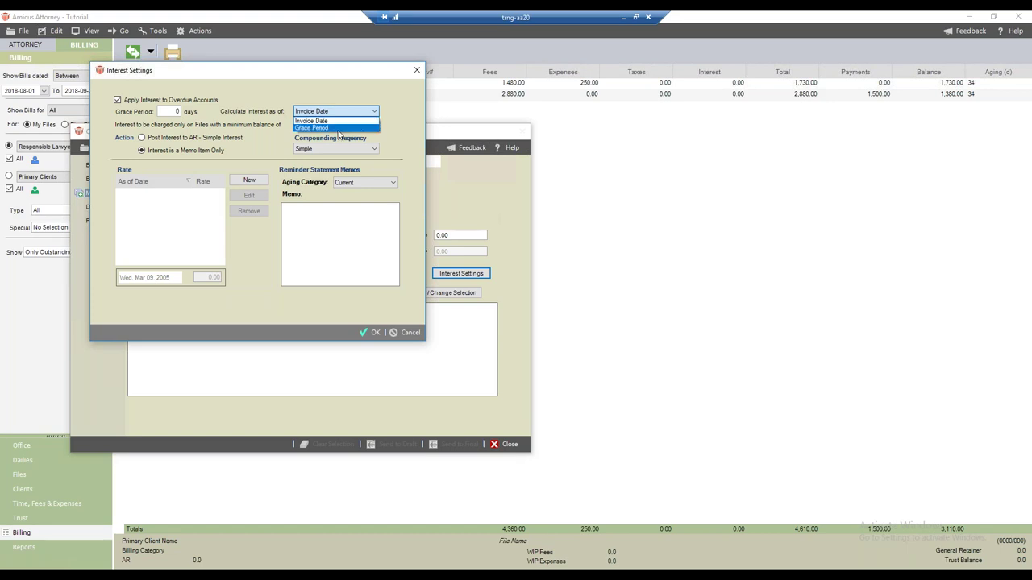
left_click(264, 92)
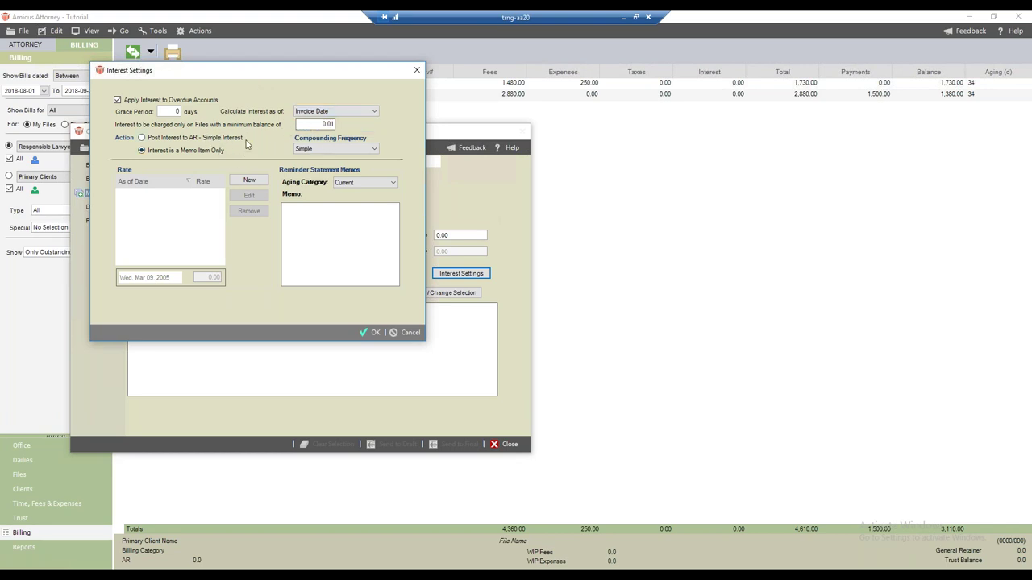
left_click(345, 150)
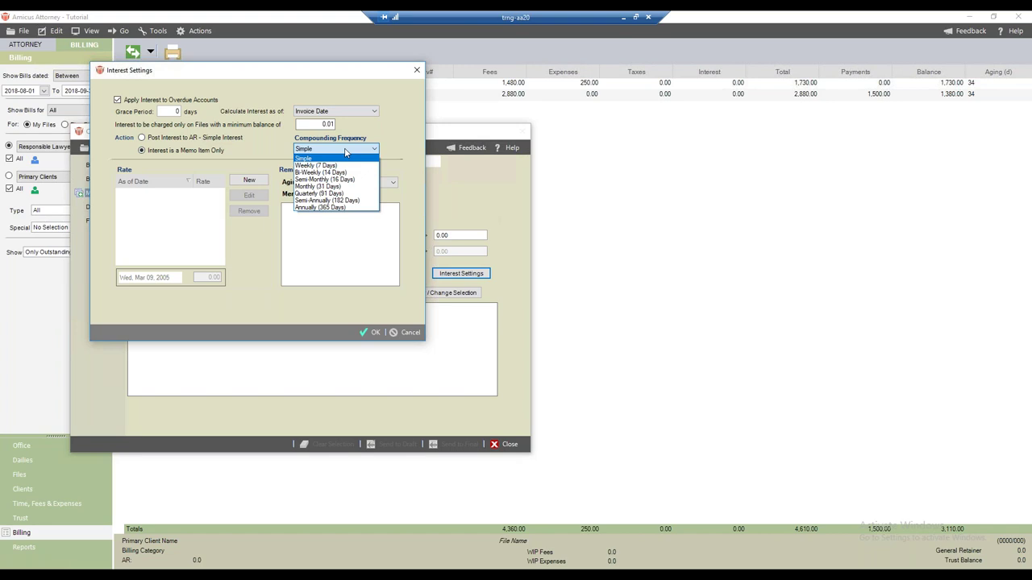
left_click(383, 133)
left_click(409, 333)
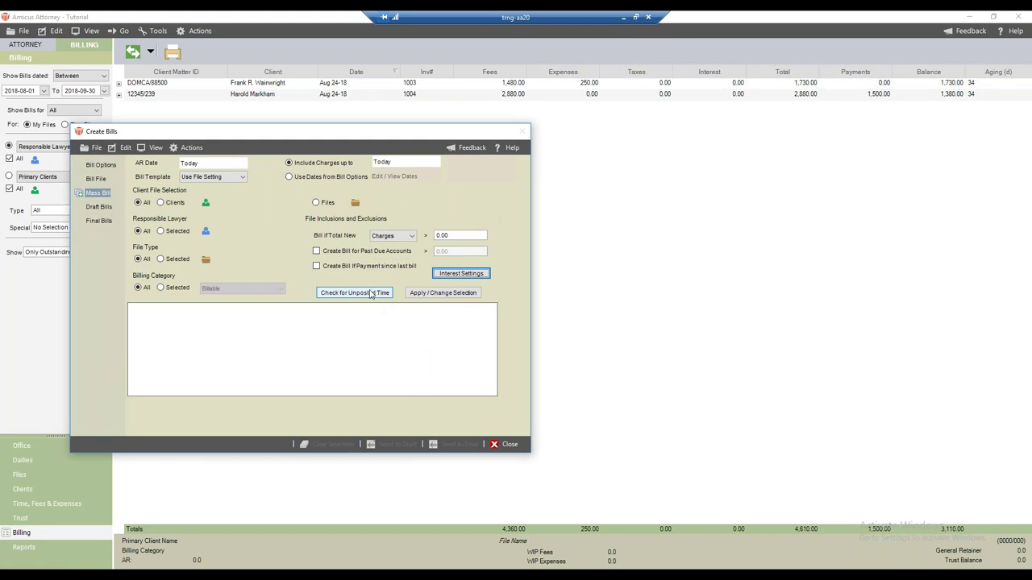
- Check for unposted time and look over the Time and Fee Journal at full window size
left_click(371, 293)
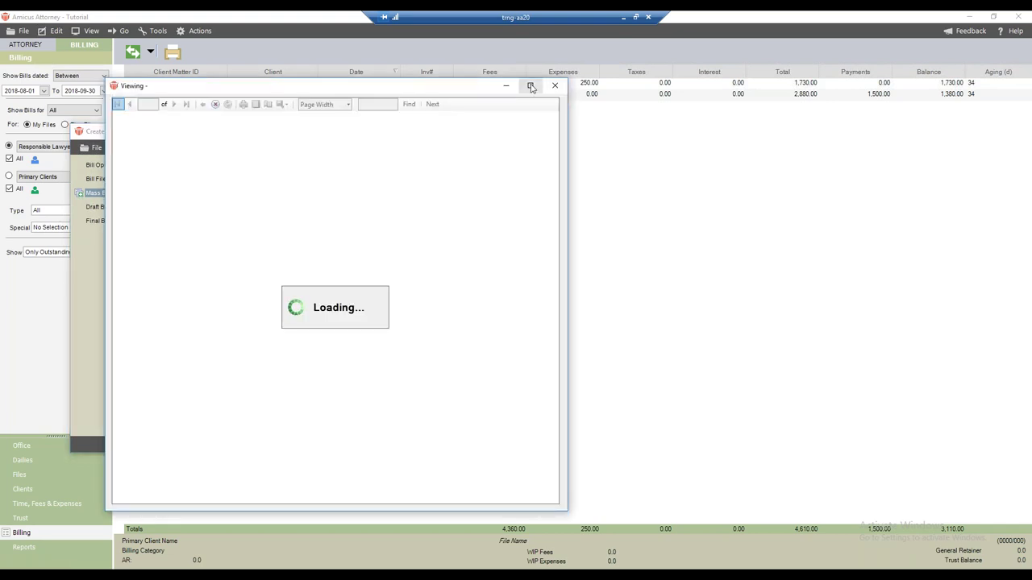
left_click(531, 86)
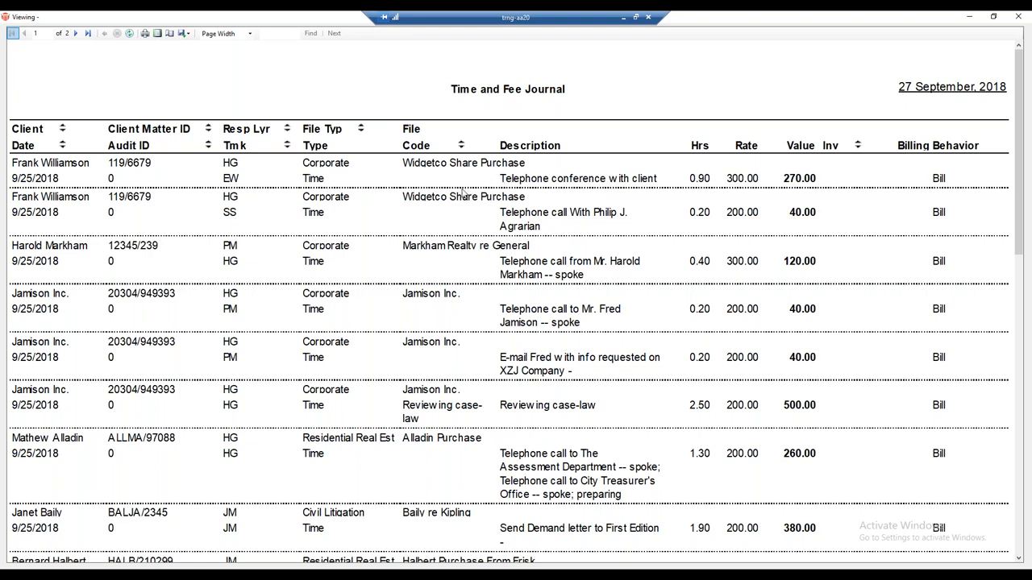
scroll(462, 194, "down", 2)
scroll(516, 182, "up", 2)
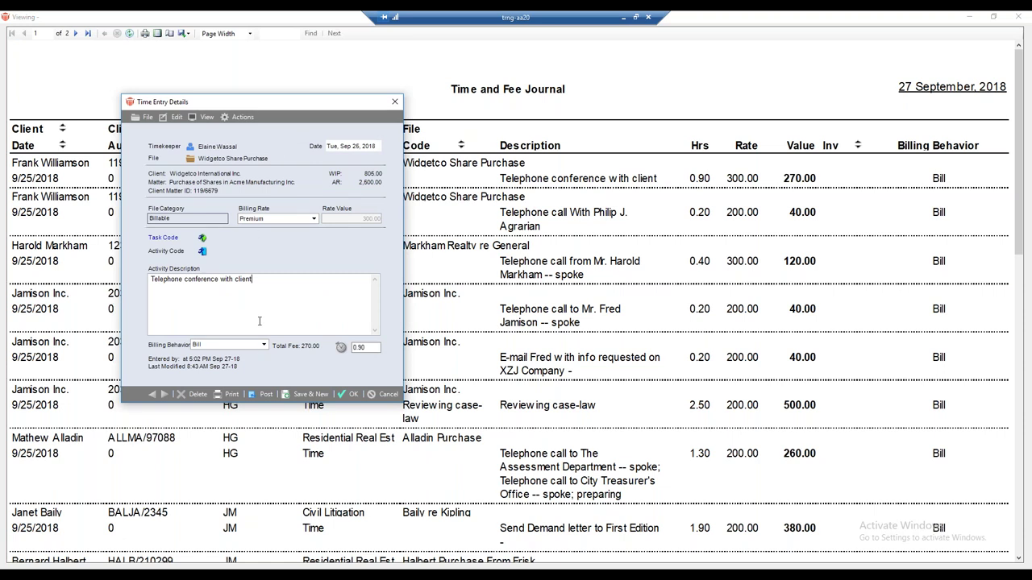
- Post the two 9/25/2018 Widgetco Share Purchase time entries from the journal, refreshing the report after each
left_click(266, 395)
left_click(129, 35)
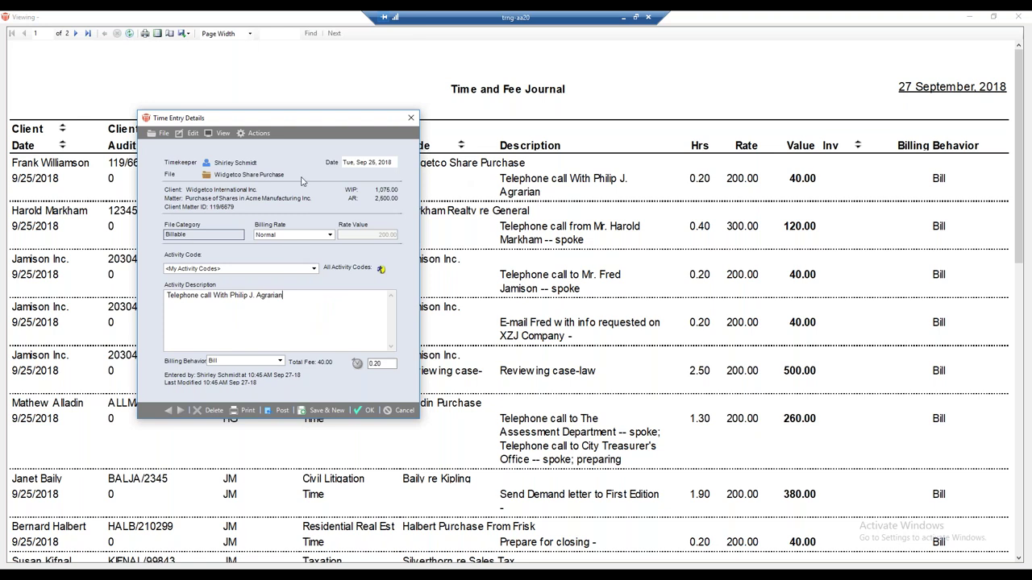
left_click(279, 412)
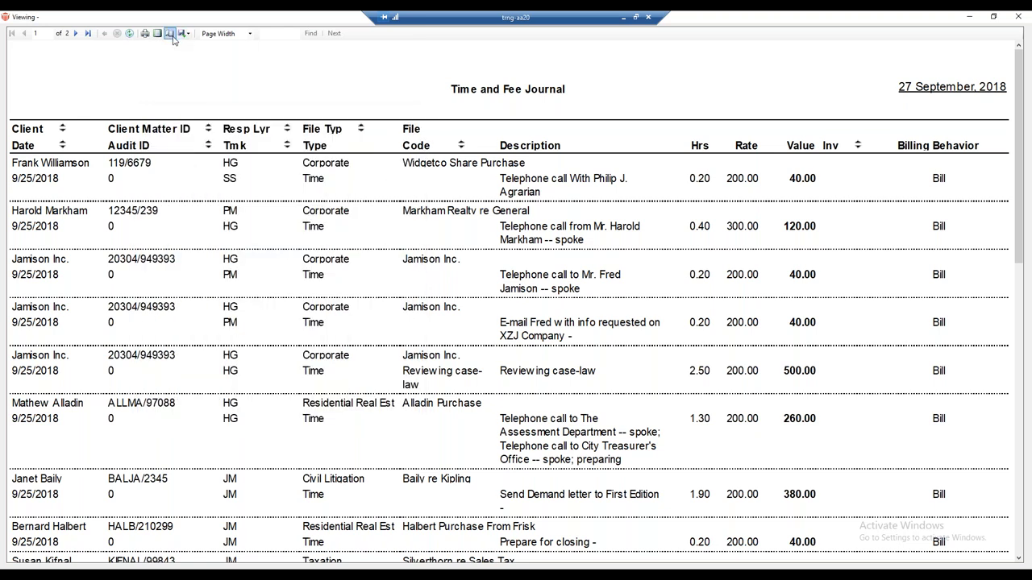
left_click(129, 34)
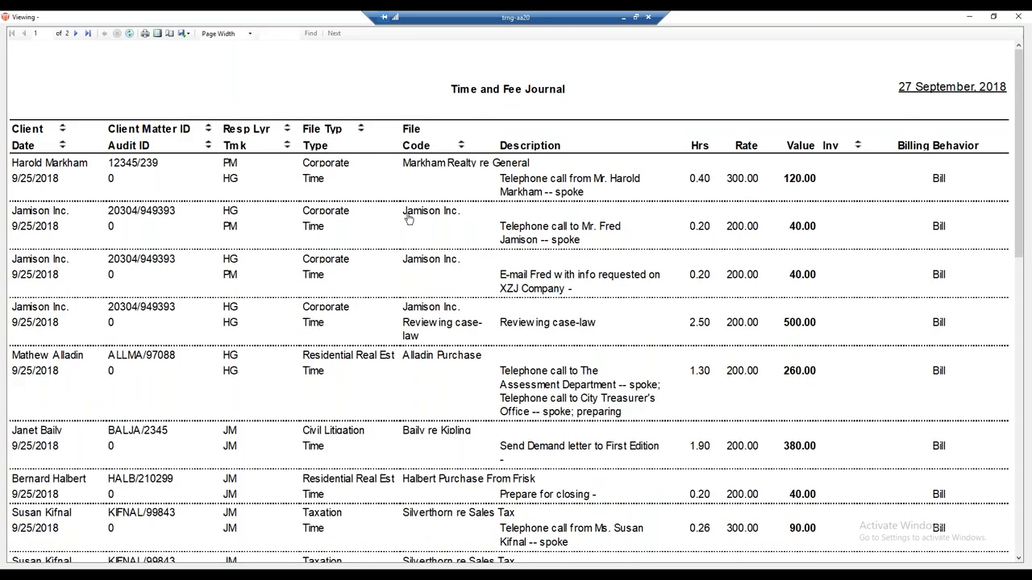
- Look through the remaining unposted entries and the journal's summaries, and close the report
scroll(409, 219, "down", 3)
scroll(516, 298, "down", 9)
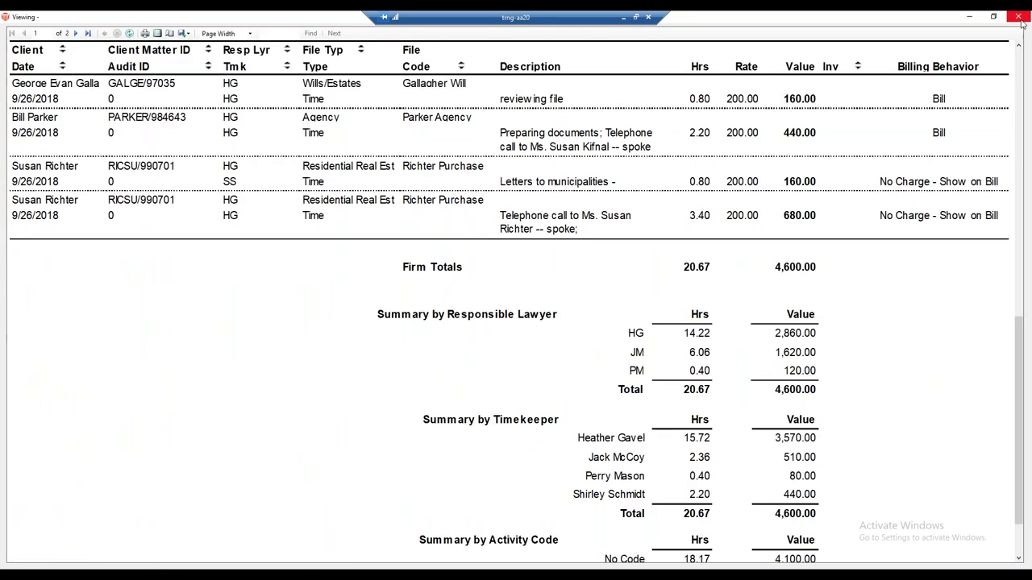
left_click(1015, 20)
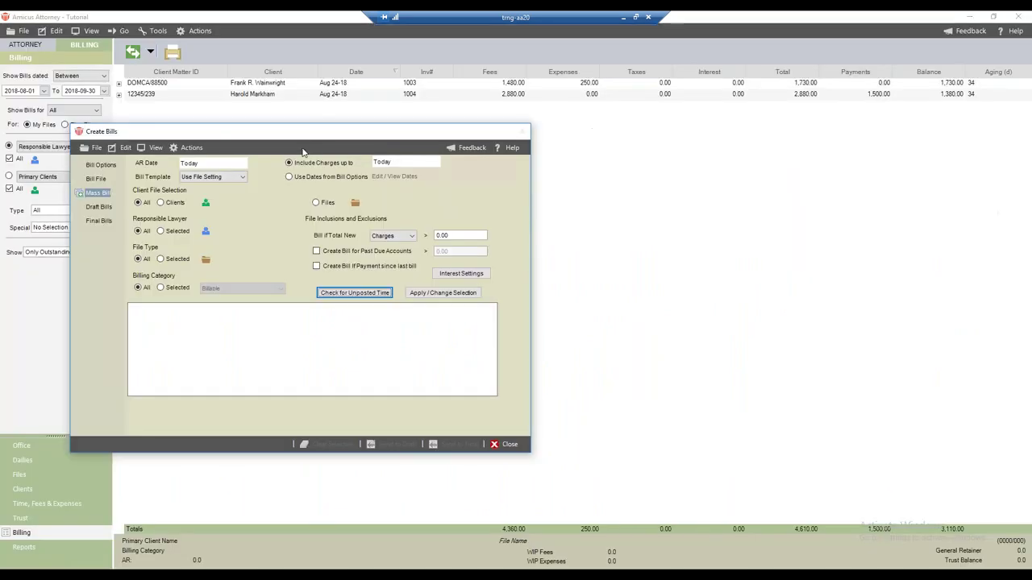
- Apply the mass bill selection, check each file's eligibility and exclusion reason, and send the ticked files to draft
left_click(424, 295)
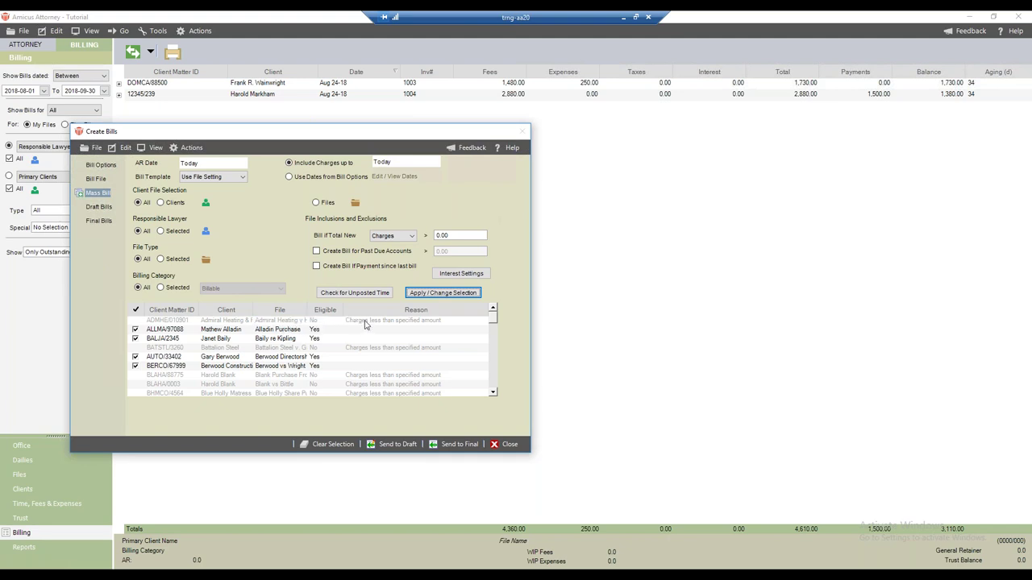
left_click(364, 323)
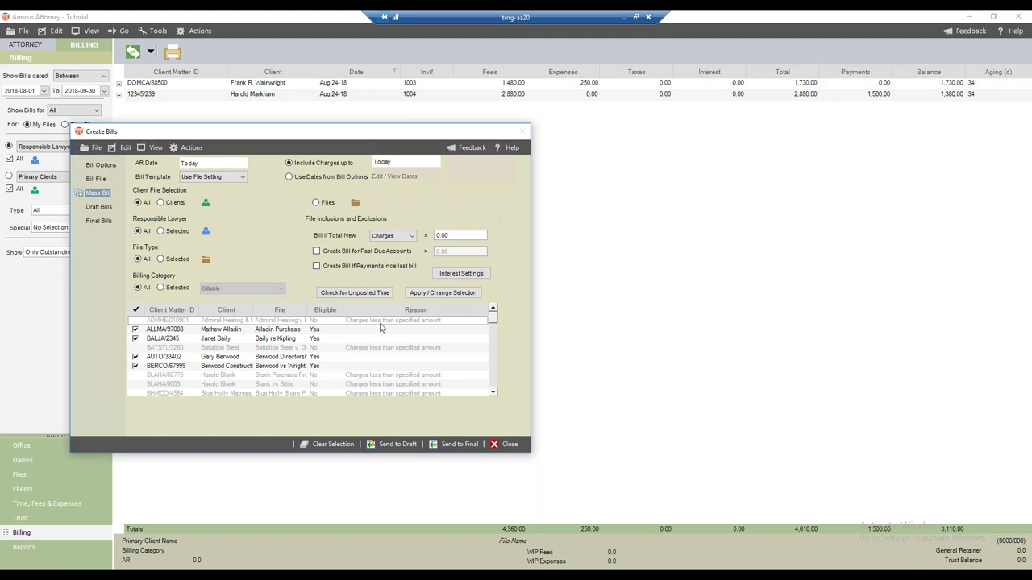
left_click(218, 332)
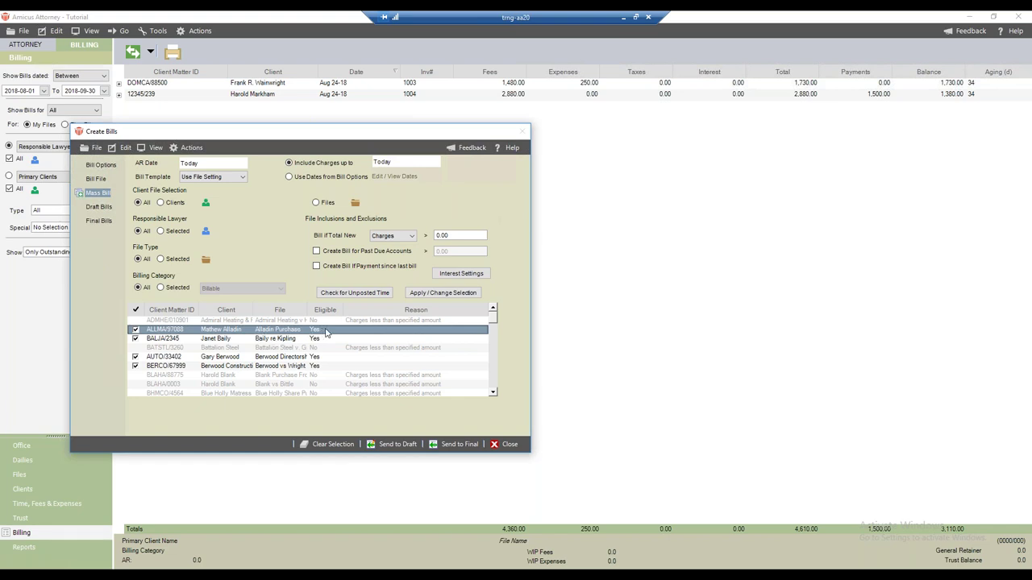
scroll(285, 339, "down", 1)
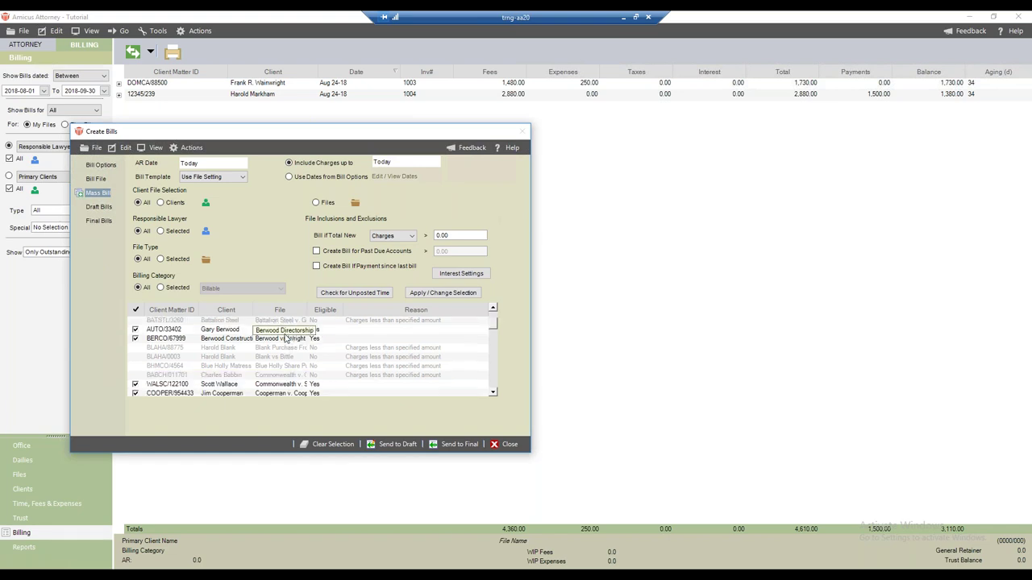
scroll(285, 339, "down", 3)
scroll(286, 340, "down", 5)
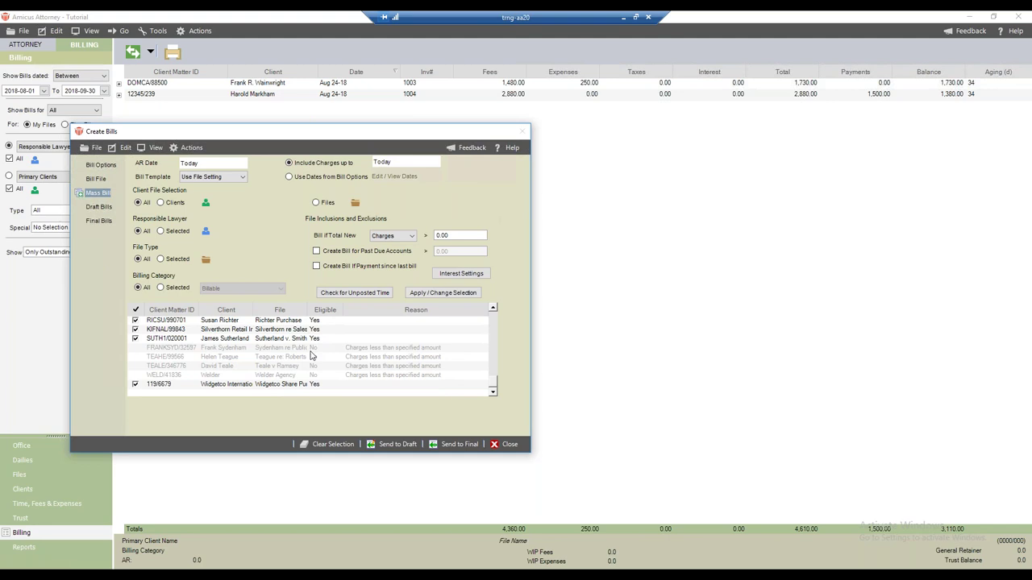
left_click(388, 445)
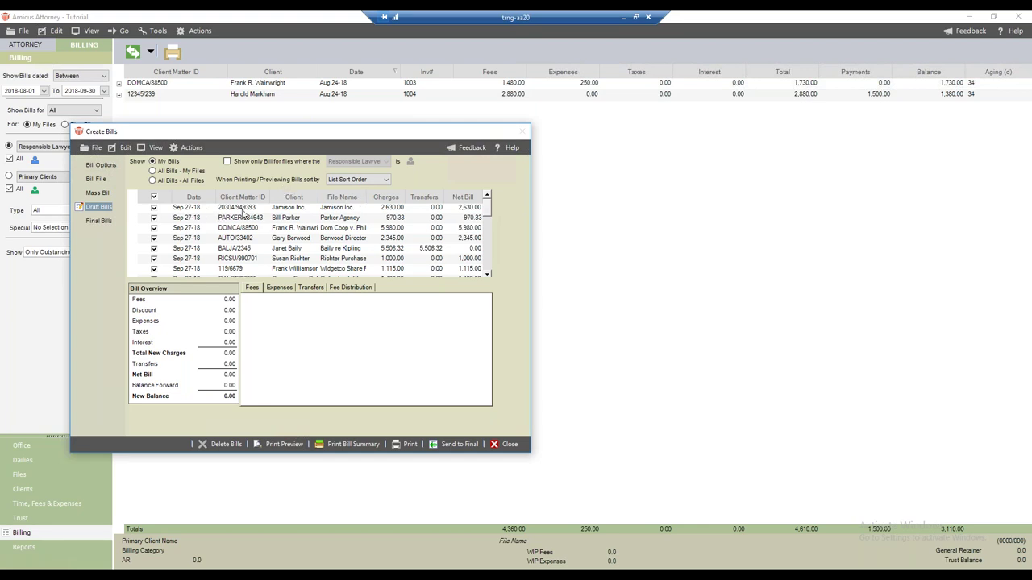
- Review the Jamison Inc. draft bill's fees, expenses, transfers and fee distribution
left_click(242, 208)
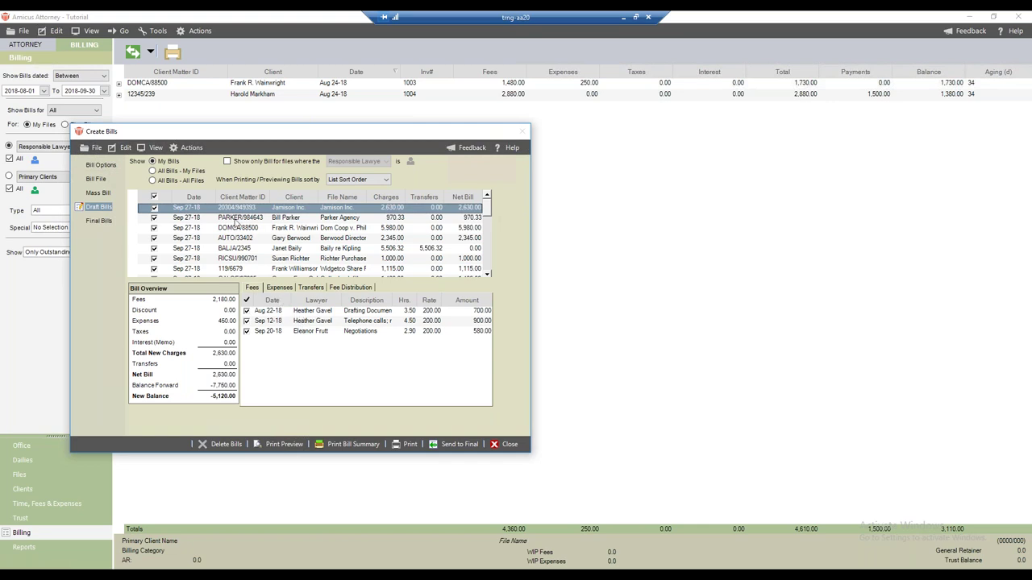
left_click(278, 288)
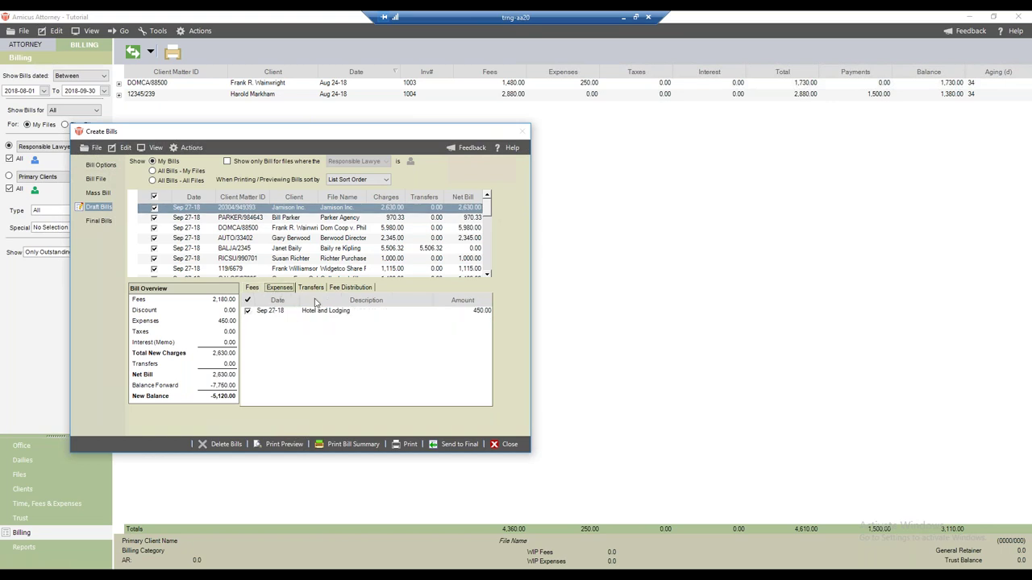
left_click(311, 288)
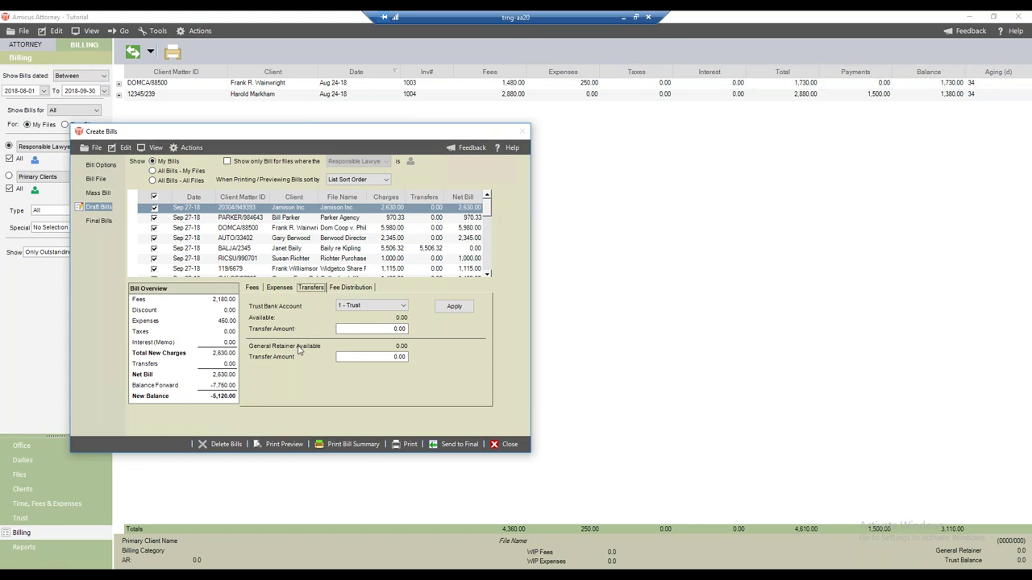
left_click(338, 289)
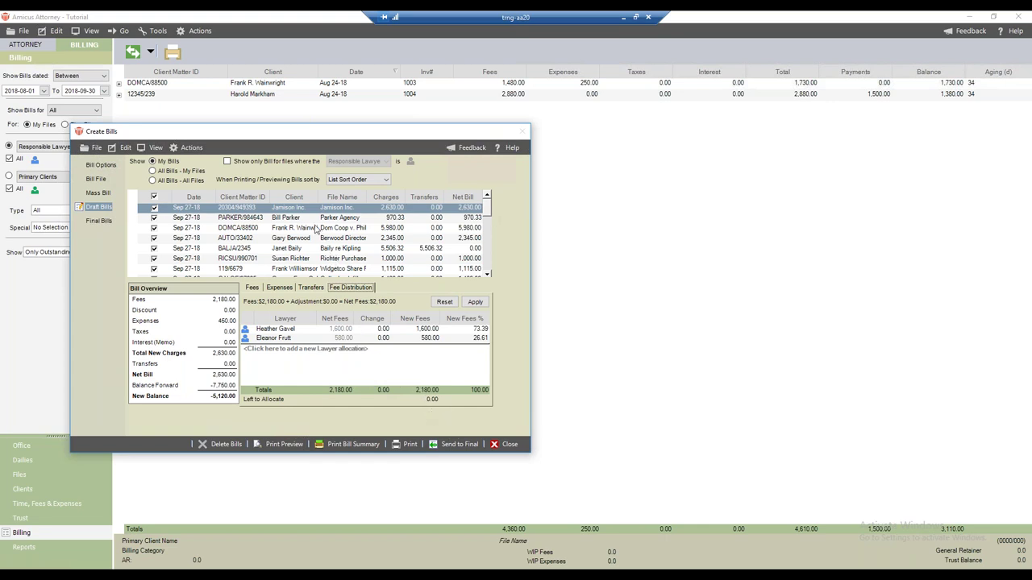
- Output the ticked draft bills to the screen instead of the printer, and enlarge the bill viewer to full size
left_click(409, 444)
left_click(231, 229)
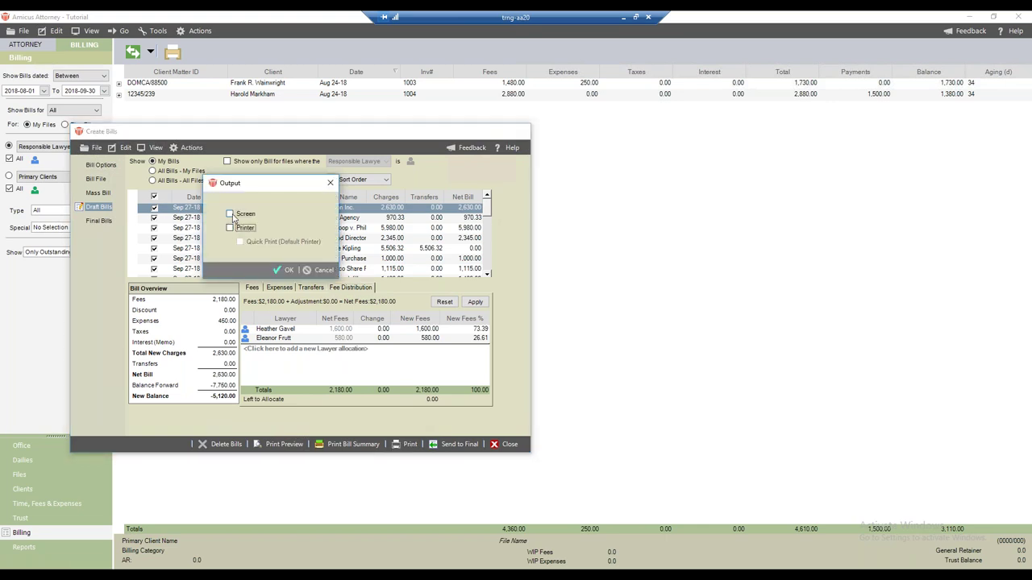
left_click(230, 215)
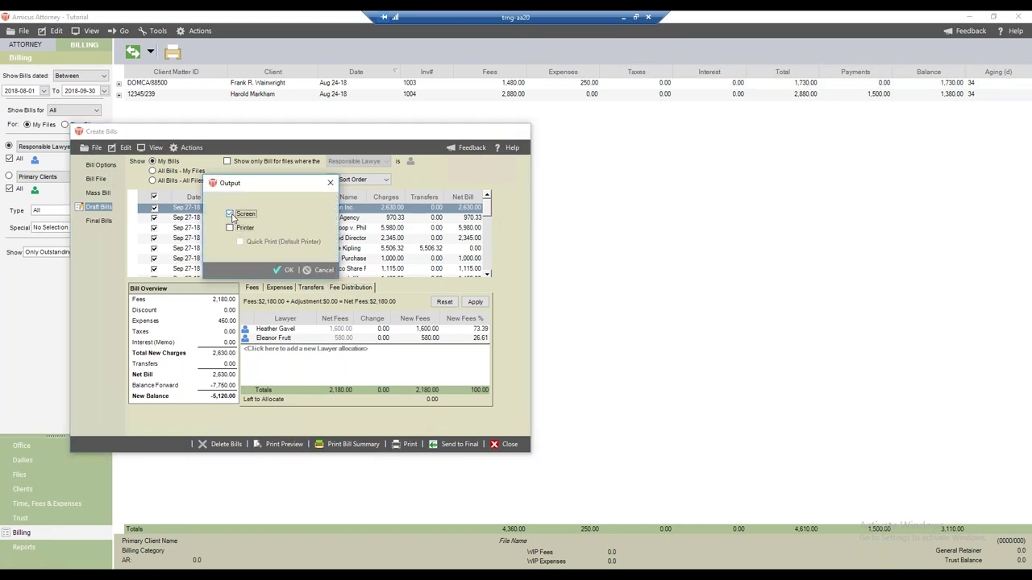
left_click(287, 270)
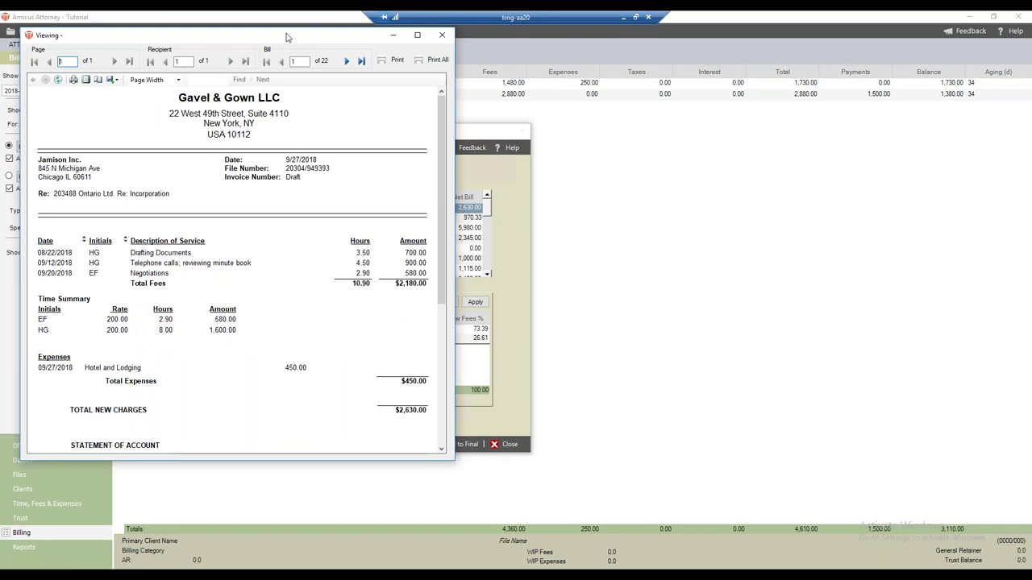
double_click(286, 37)
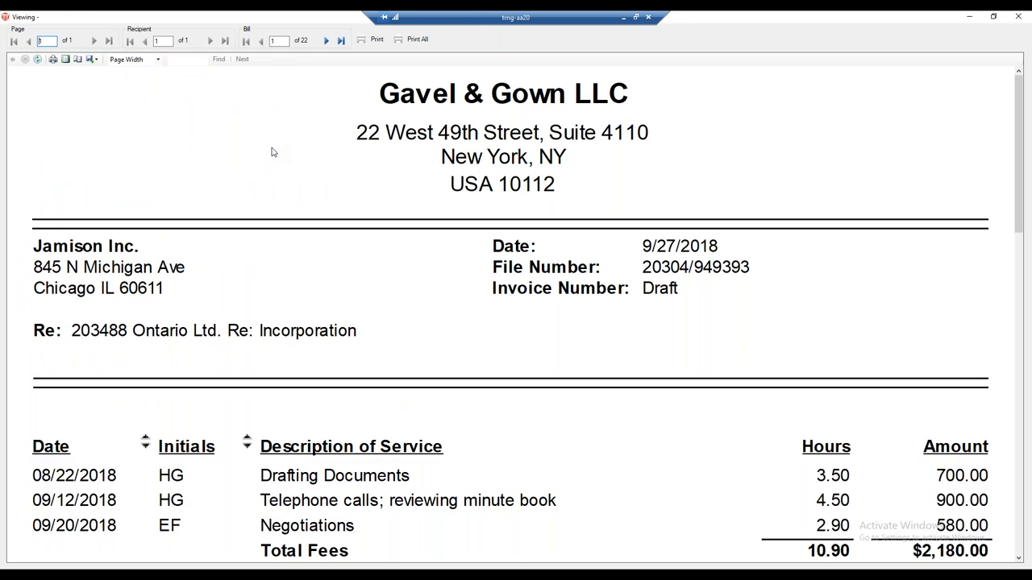
- Examine the second and the last draft bills in the viewer, and close it
left_click(326, 40)
scroll(341, 202, "down", 2)
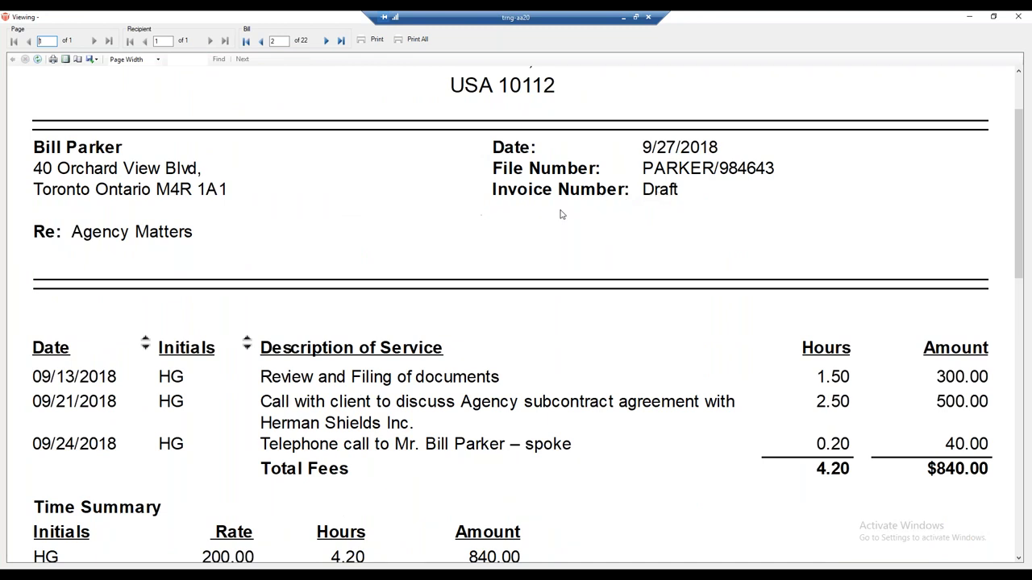
scroll(557, 223, "down", 3)
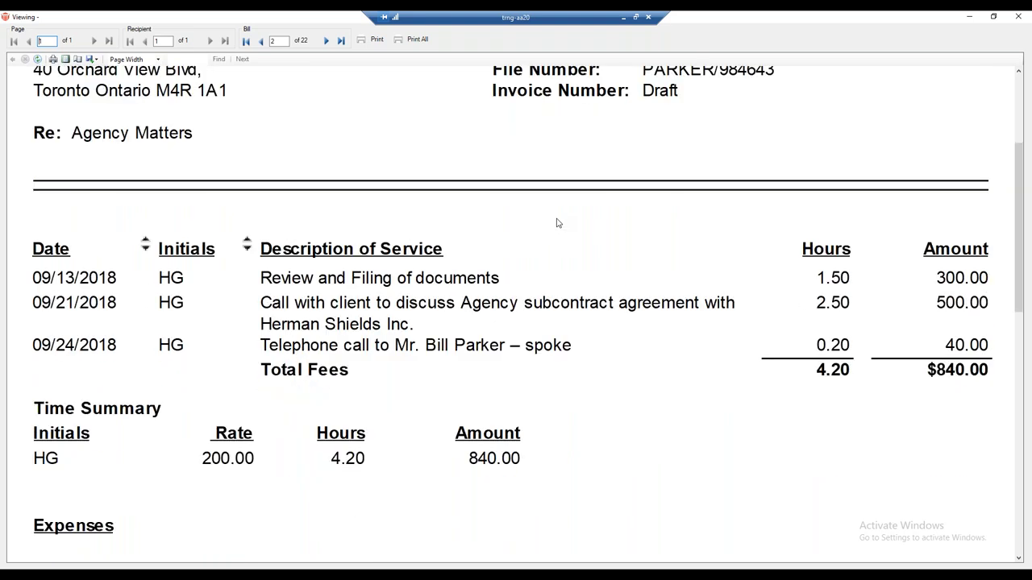
left_click(342, 42)
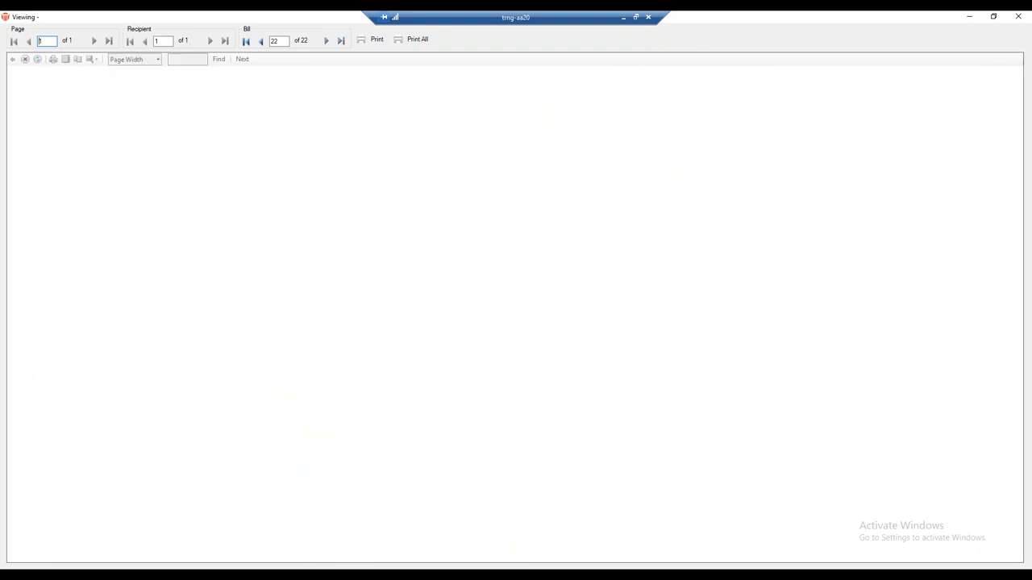
scroll(397, 252, "down", 1)
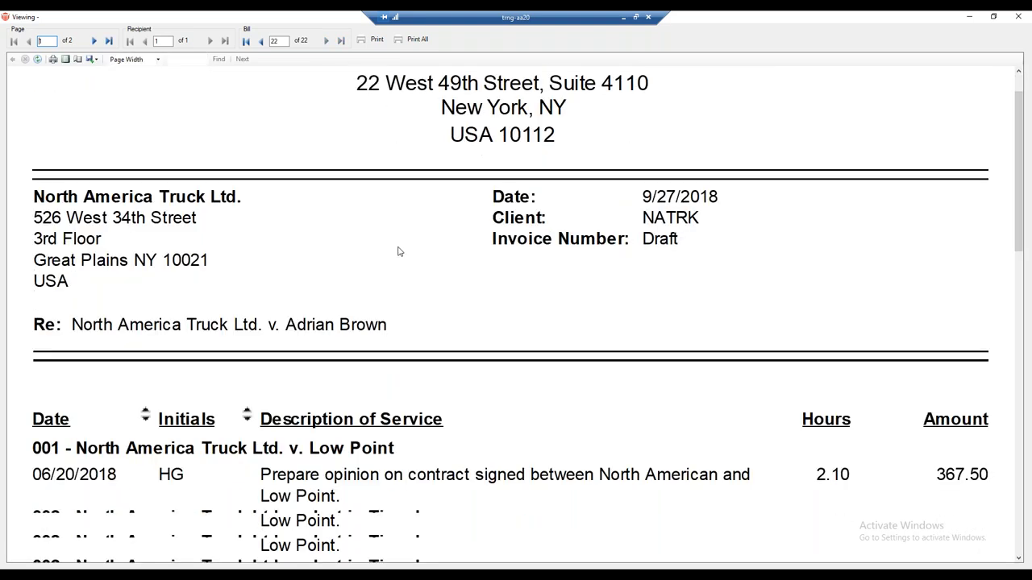
scroll(398, 252, "down", 15)
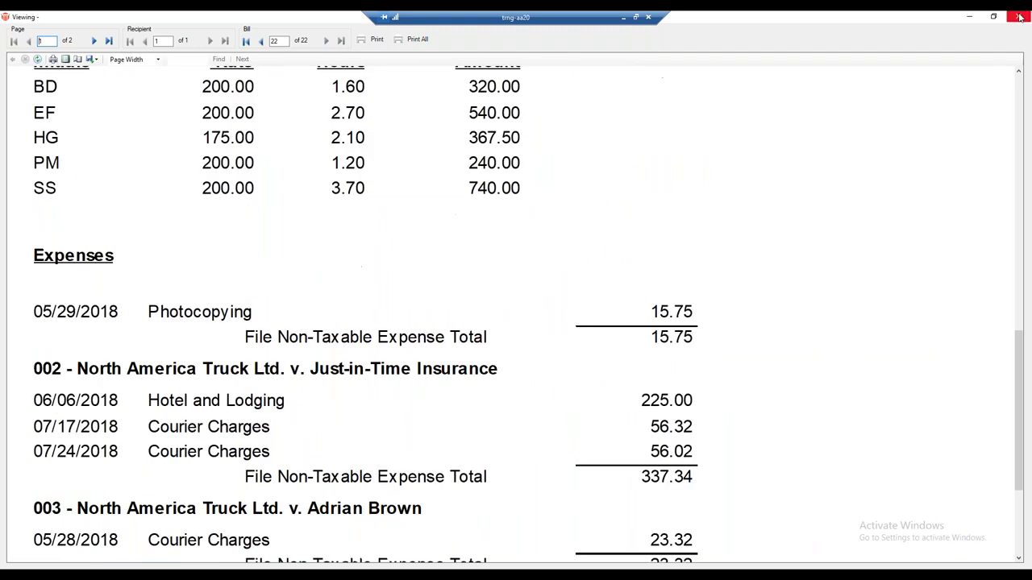
left_click(1020, 17)
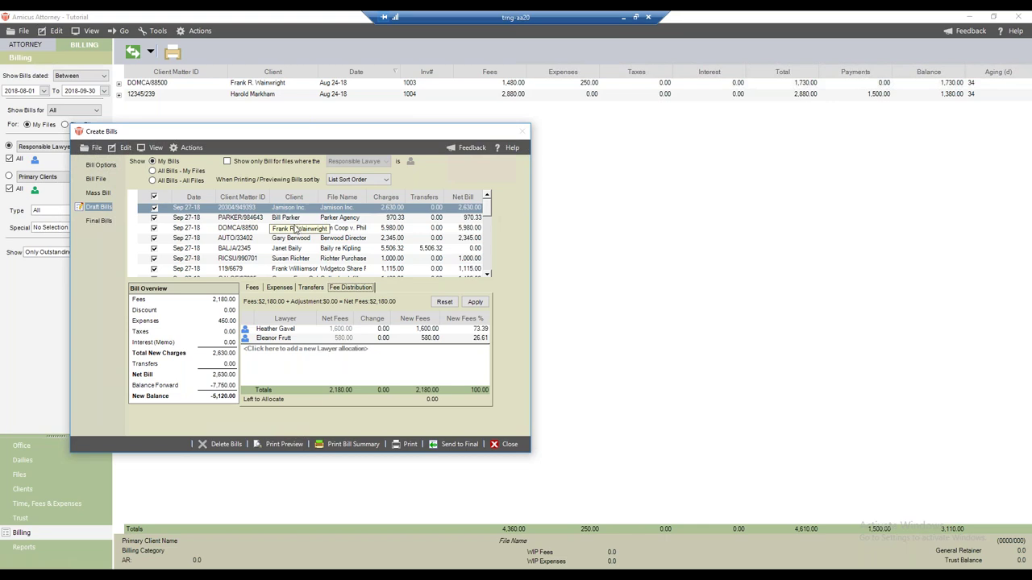
- Send the ticked draft bills to final and look through the full list of final bills selected for posting
left_click(441, 446)
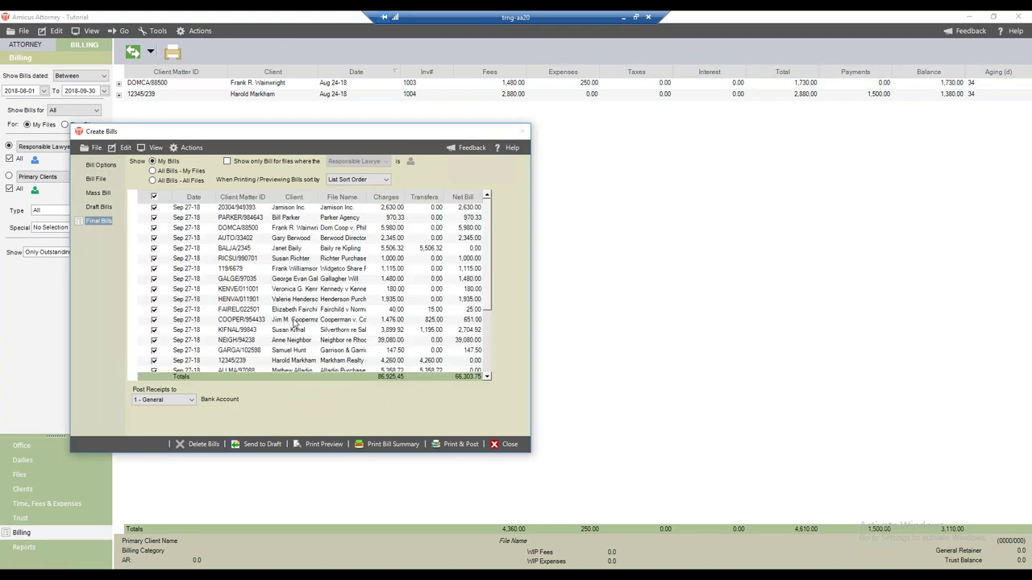
left_click(154, 198)
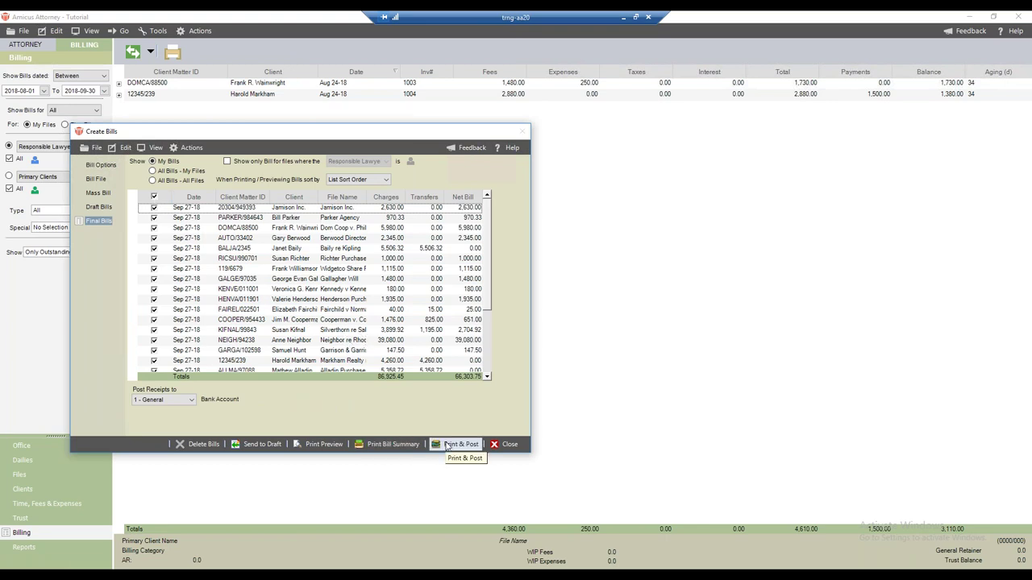
scroll(340, 312, "down", 2)
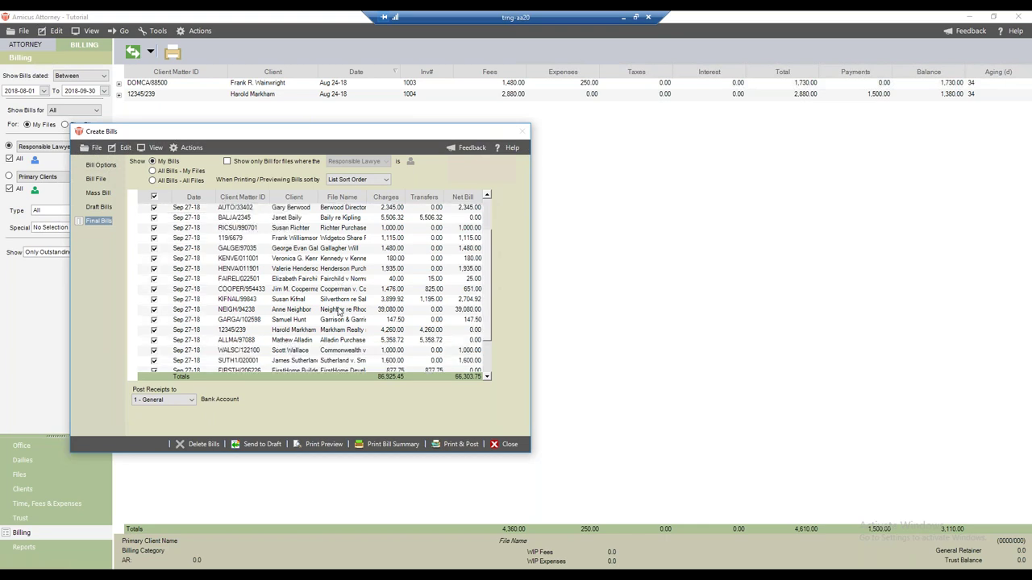
scroll(339, 312, "up", 2)
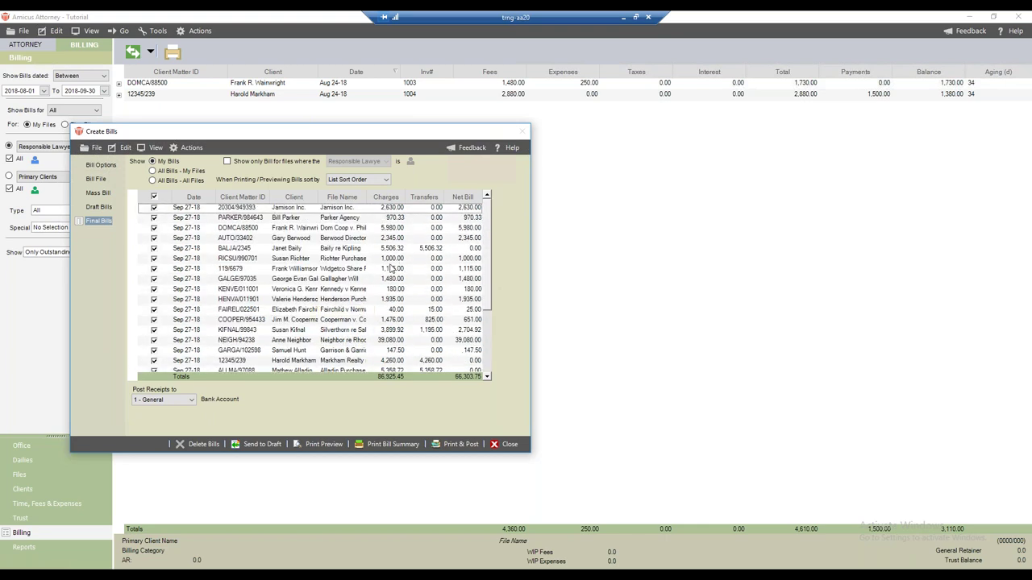
scroll(327, 269, "down", 2)
scroll(428, 254, "up", 2)
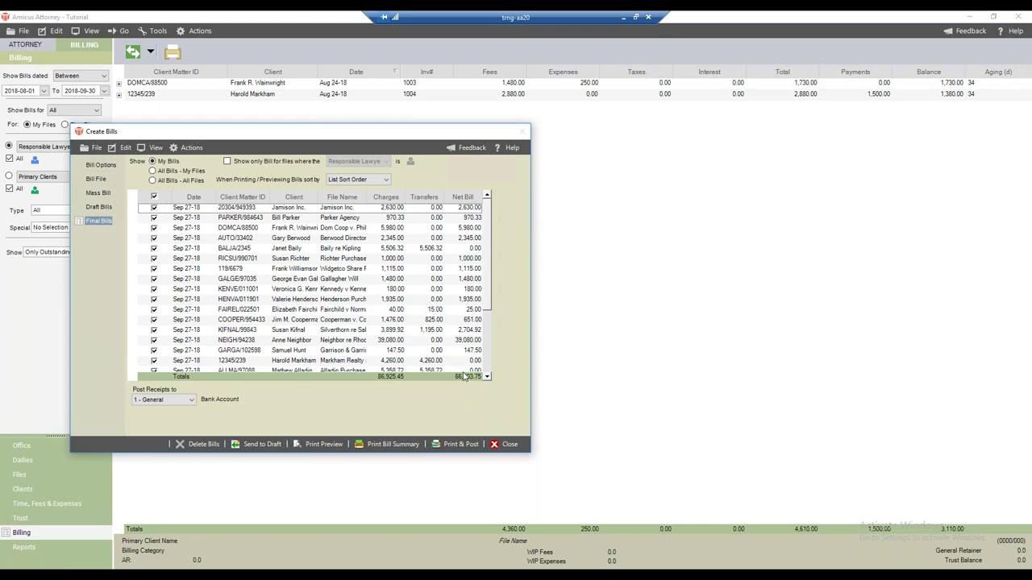
- Print and post the ticked final bills with output to the screen instead of the printer, and close the bill viewer and Create Bills
left_click(464, 446)
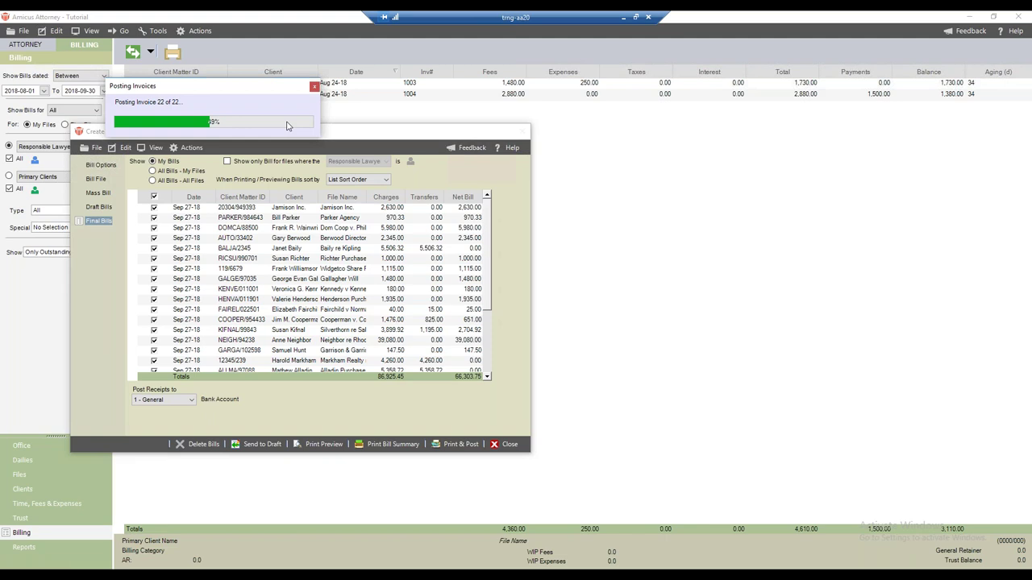
left_click(149, 148)
left_click(151, 147)
left_click(149, 134)
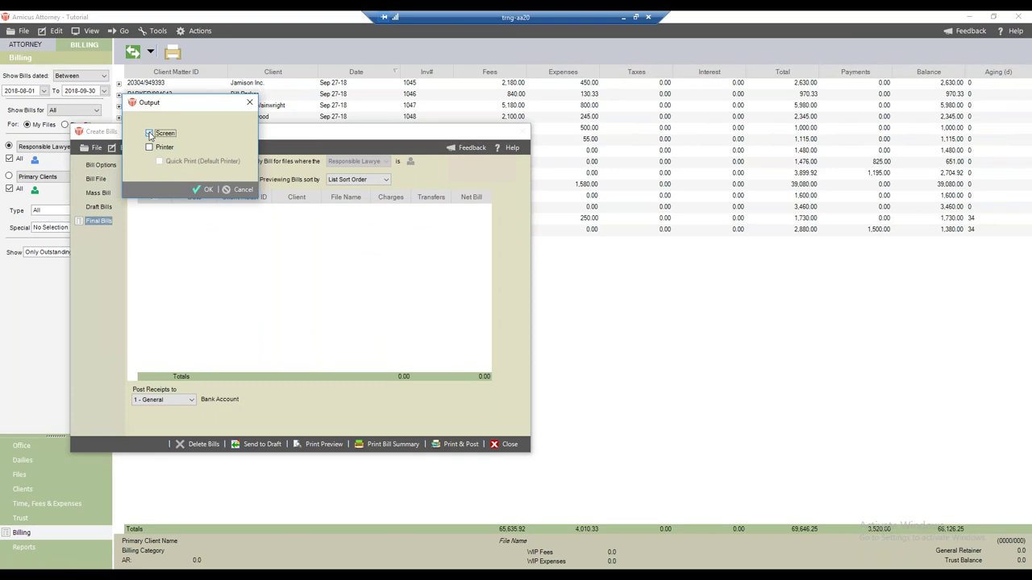
left_click(206, 190)
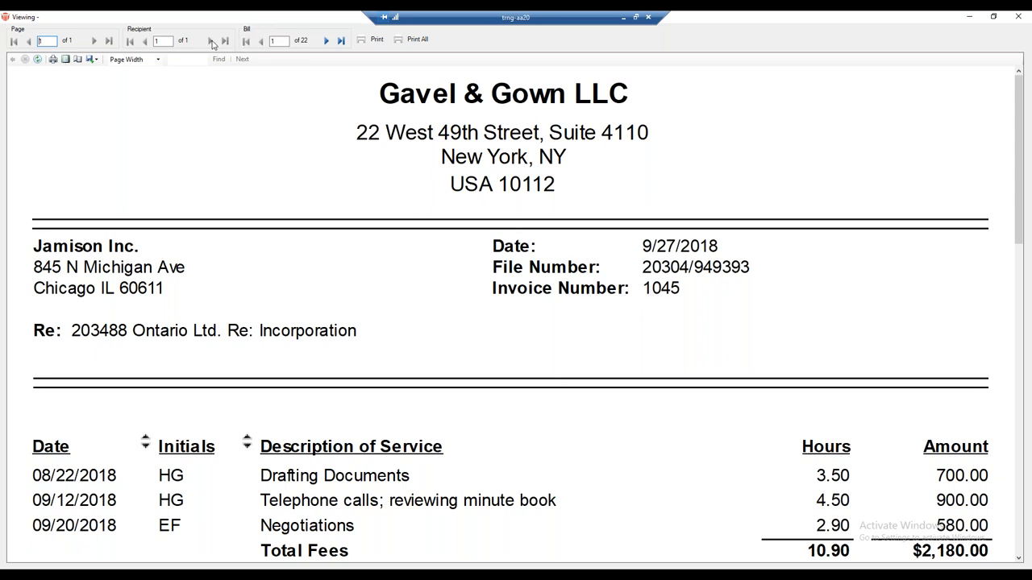
left_click(1018, 18)
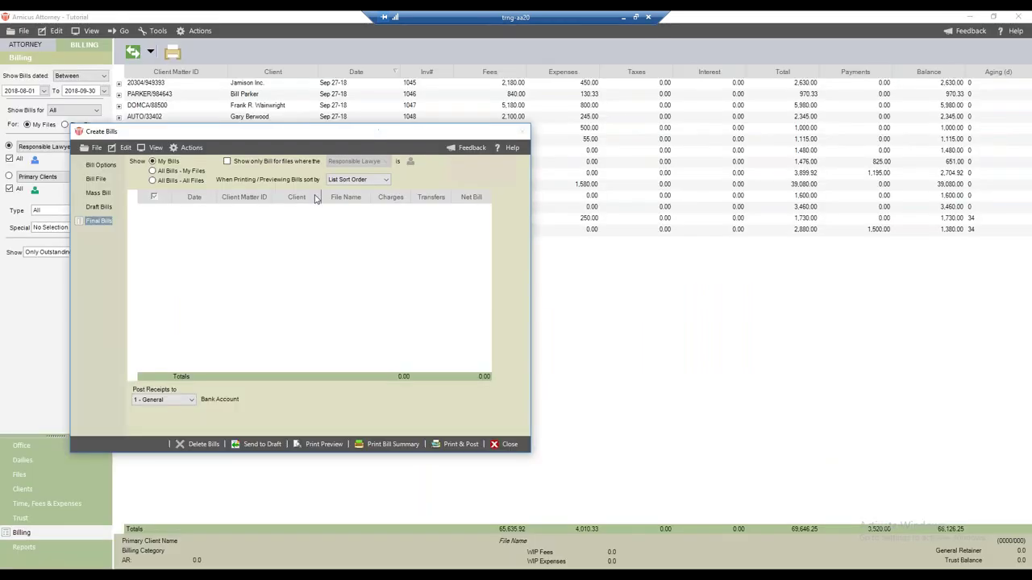
left_click(507, 445)
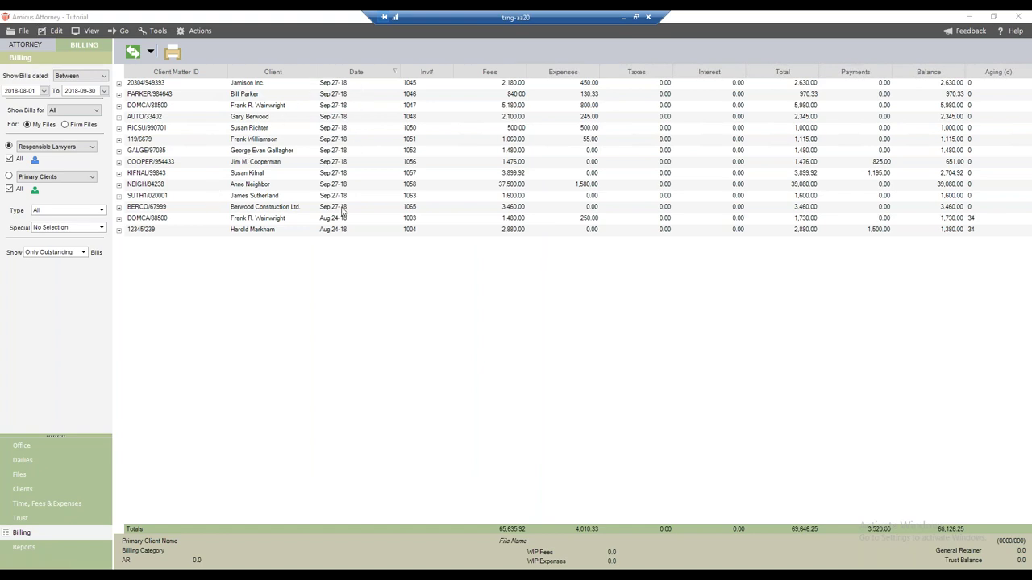
- Expand the posted Jamison Inc. bill, view the Receive Payment form for it, and cancel without recording a payment
left_click(118, 83)
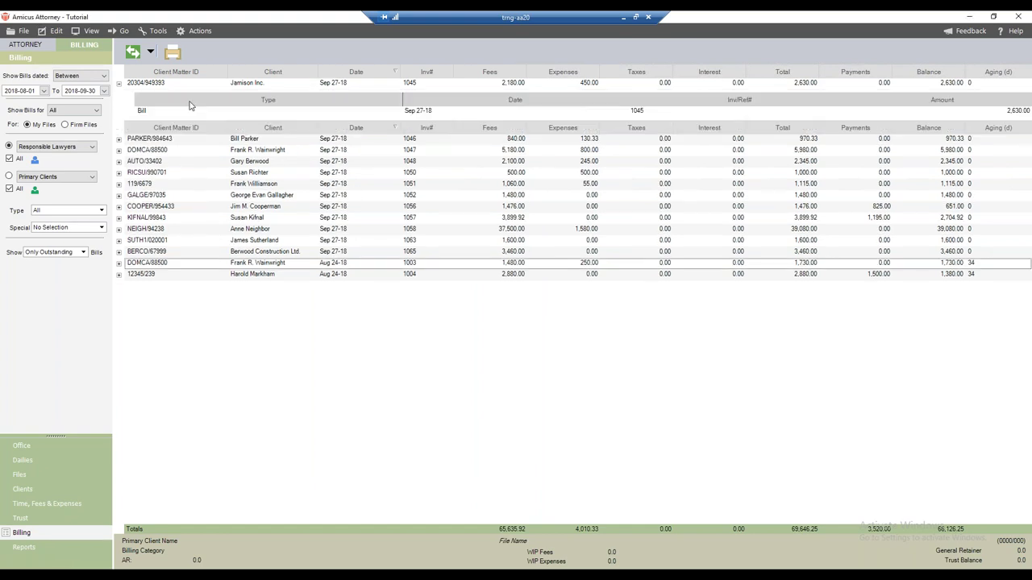
right_click(219, 114)
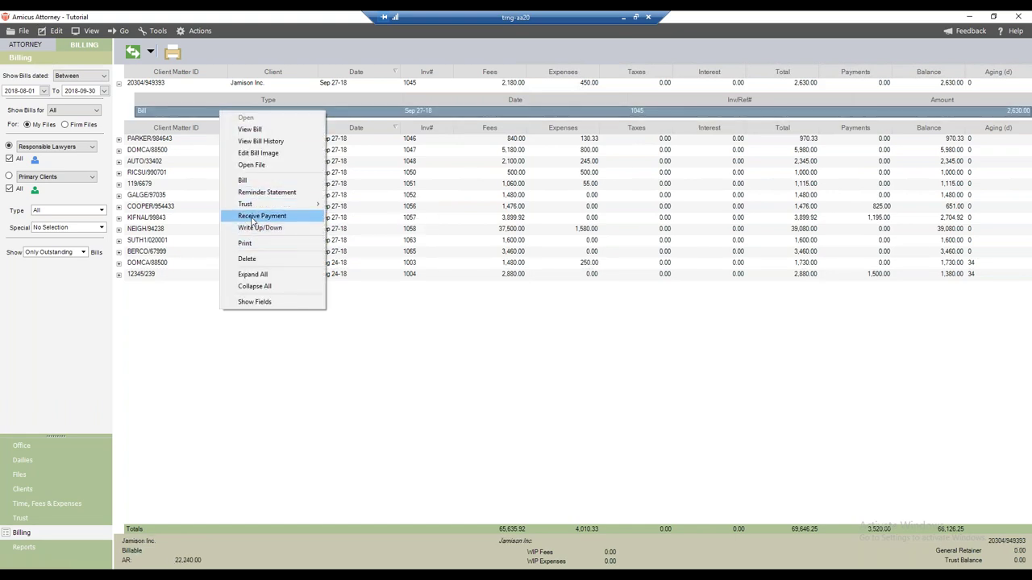
left_click(252, 219)
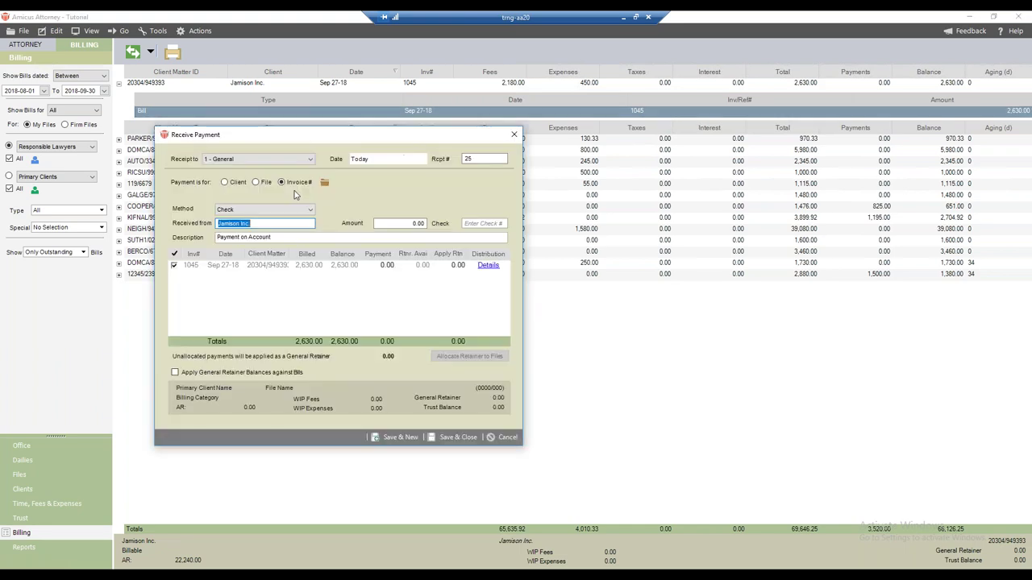
left_click(500, 437)
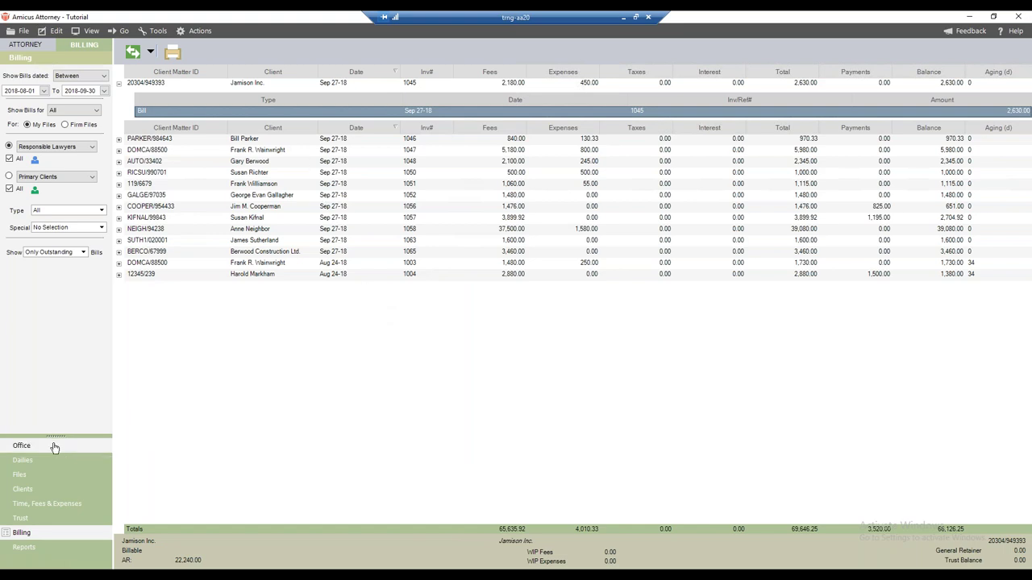
- Go to the Billing side's Office page with its startup, trust and billing shortcuts
left_click(24, 446)
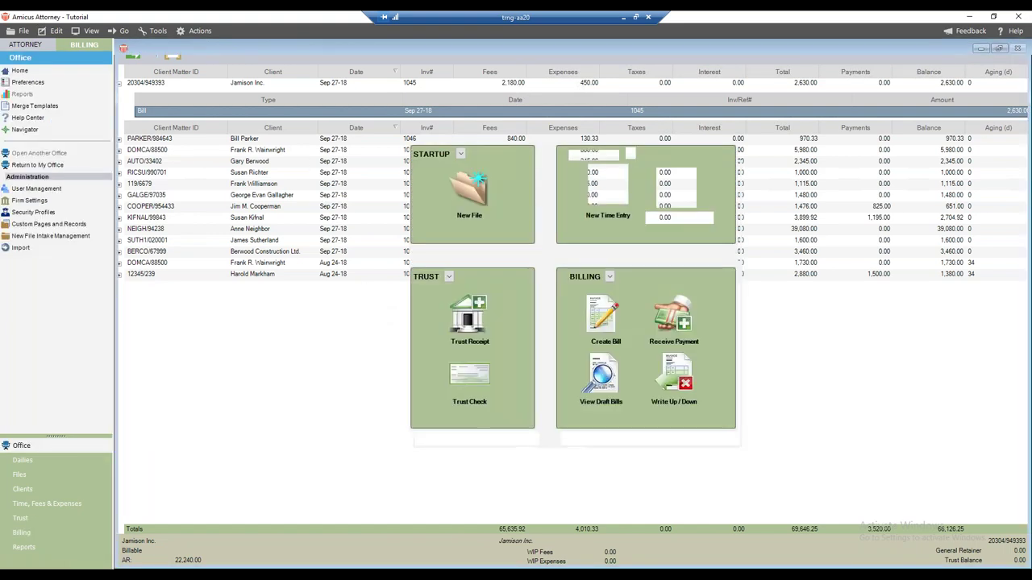